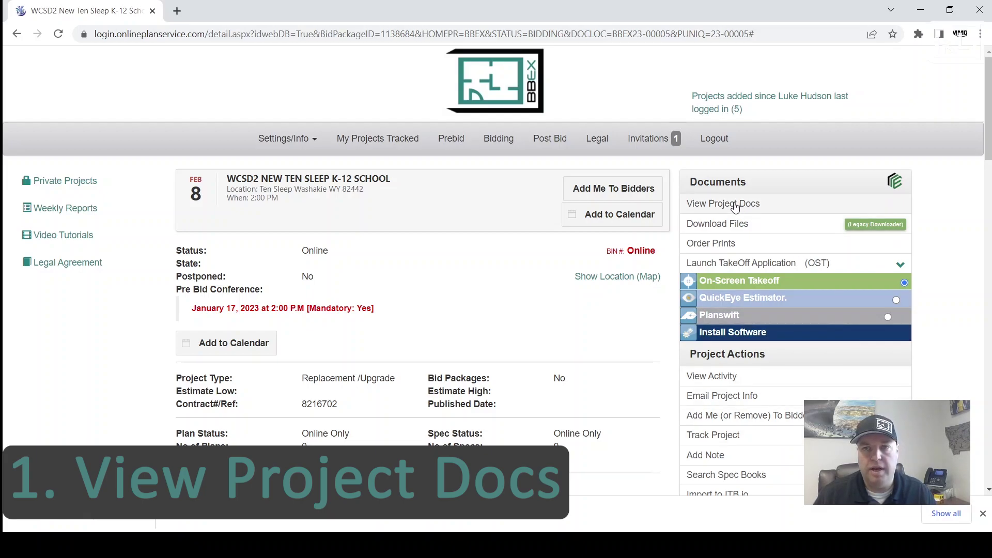
# Step: Open the project documents of the WCSD2 New Ten Sleep K-12 School project, enable sheet preview, and expand Plans - Alternate
pyautogui.click(690, 209)
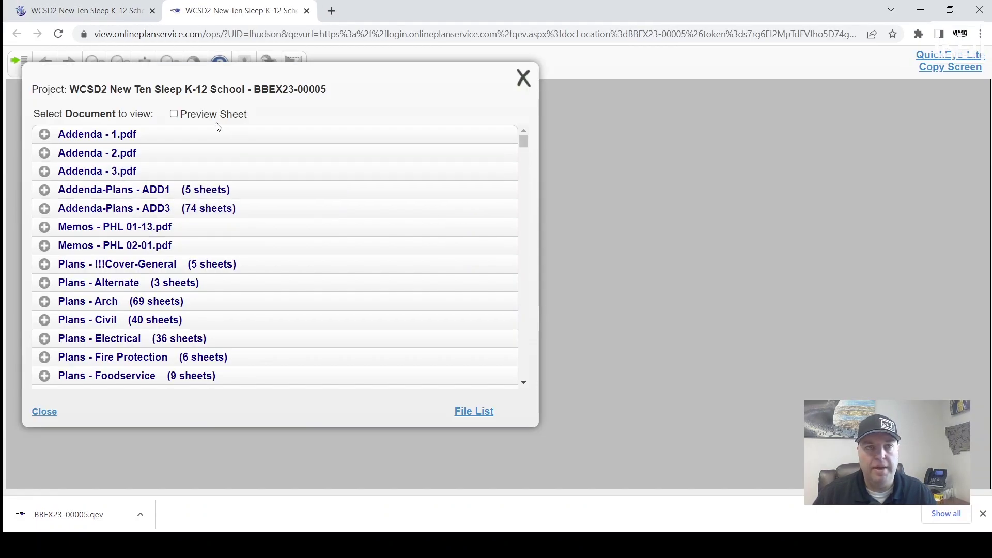
pyautogui.click(182, 119)
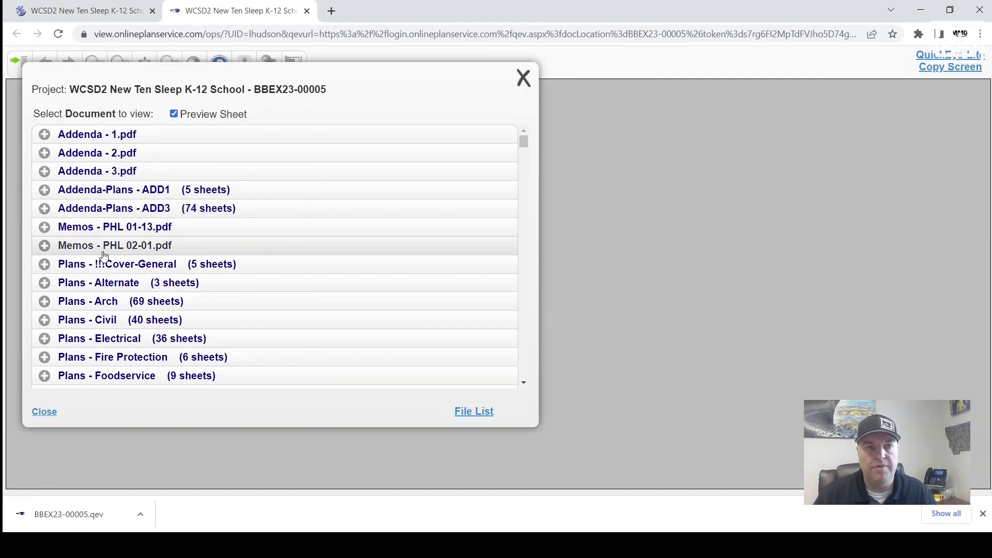
pyautogui.click(100, 282)
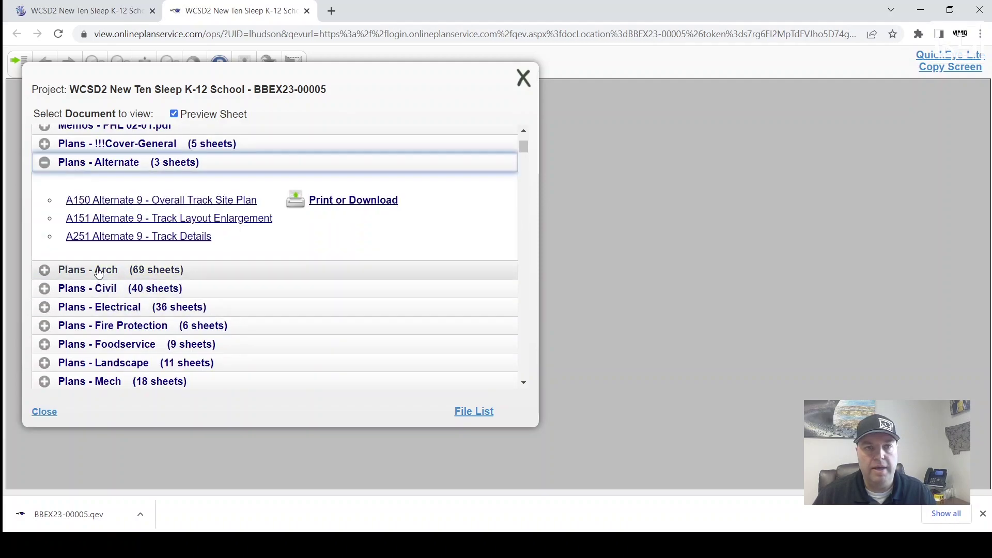
# Step: Preview the A101 Demolition Plan, A200 Wall Types and A201 Overall Floor Plan sheets from the Plans - Arch group
pyautogui.click(100, 270)
pyautogui.click(96, 200)
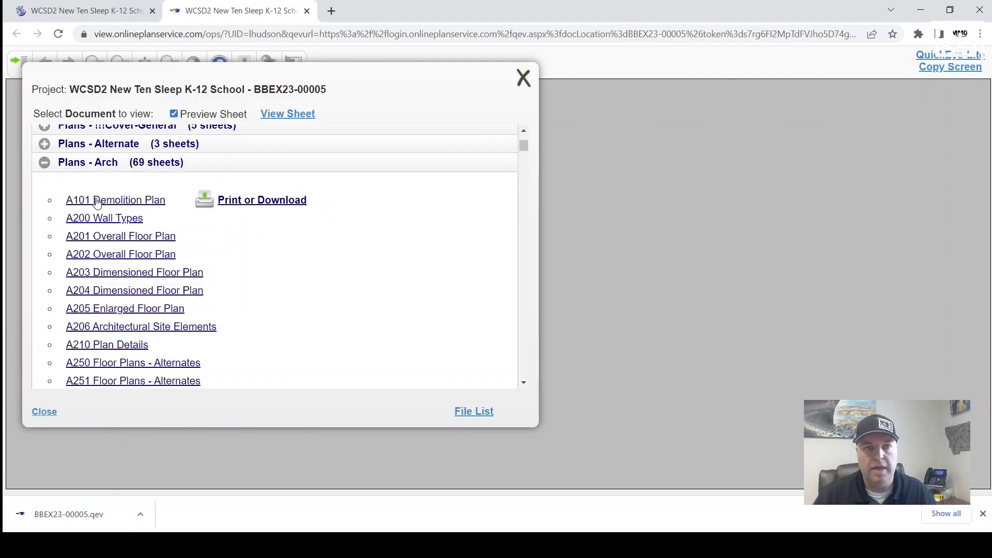
pyautogui.click(101, 219)
pyautogui.click(105, 237)
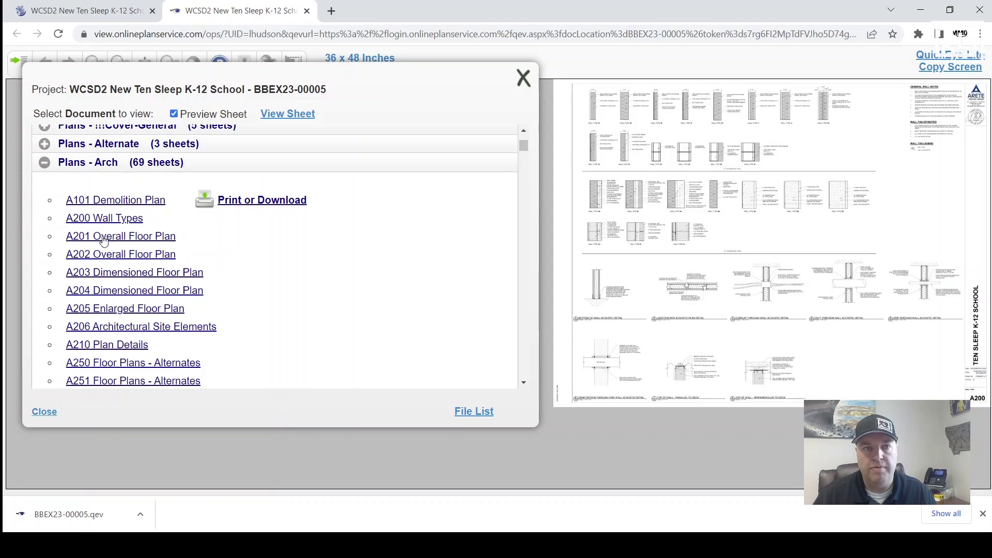
# Step: Turn off sheet preview and open the A201 Overall Floor Plan sheet from Plans - Arch in the full viewer
pyautogui.click(174, 113)
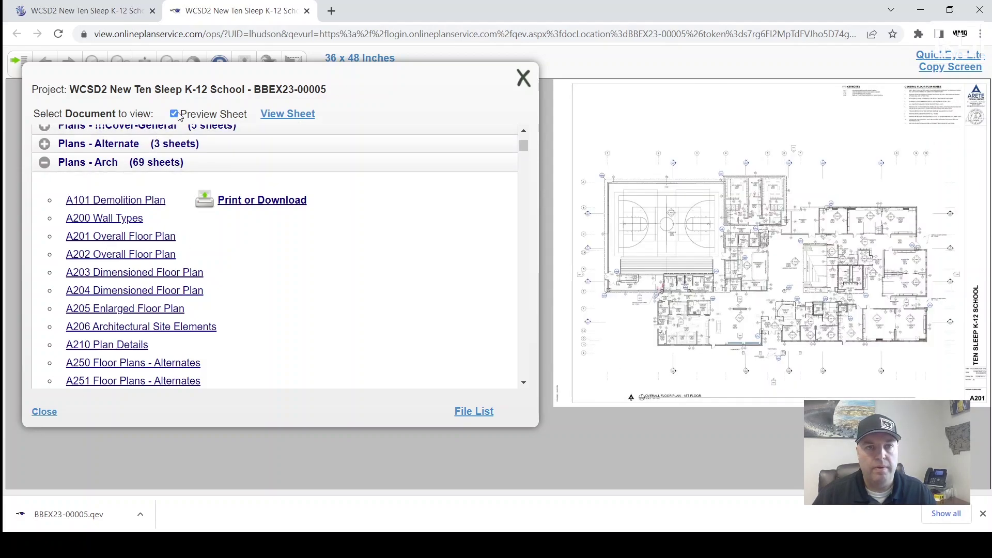
pyautogui.click(61, 164)
pyautogui.scroll(3, 119, 210)
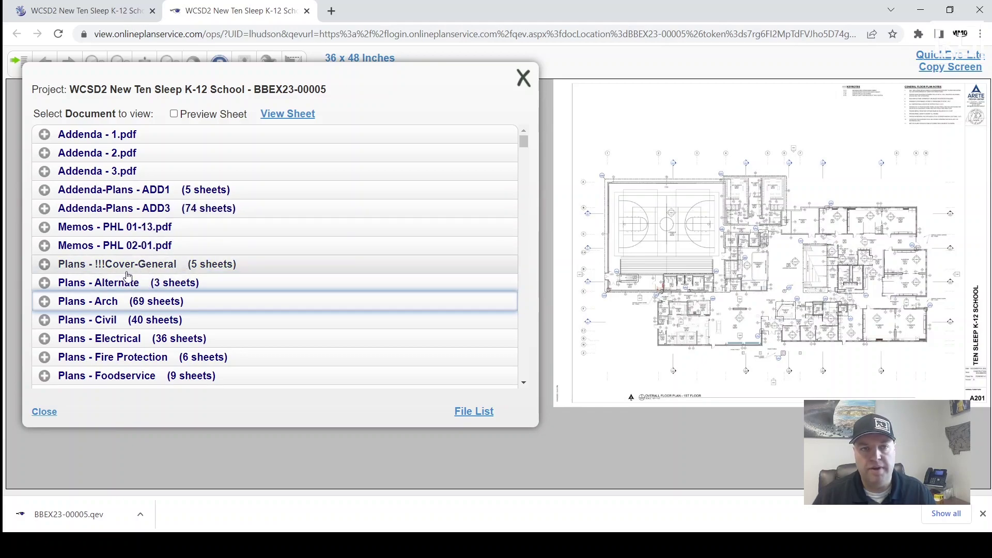
pyautogui.click(116, 301)
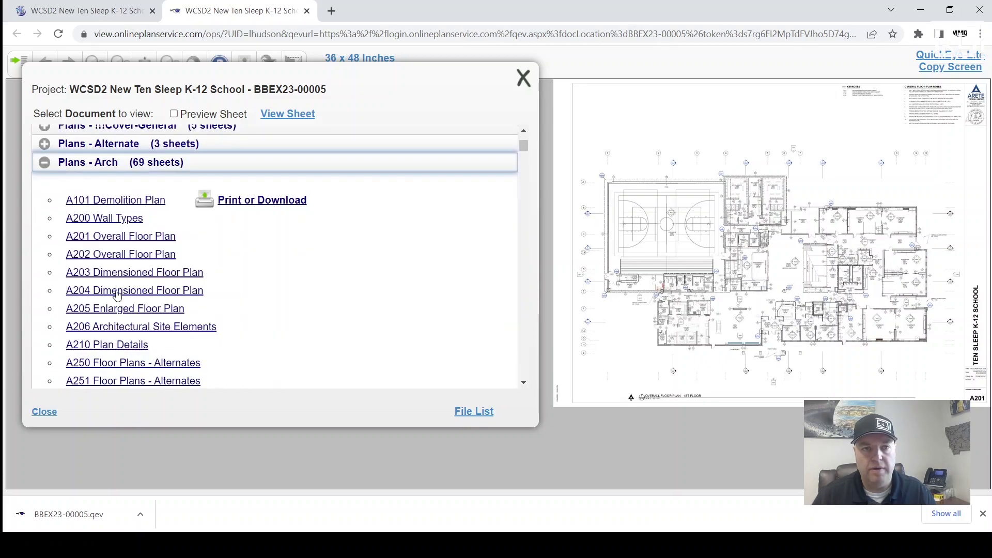
pyautogui.click(101, 239)
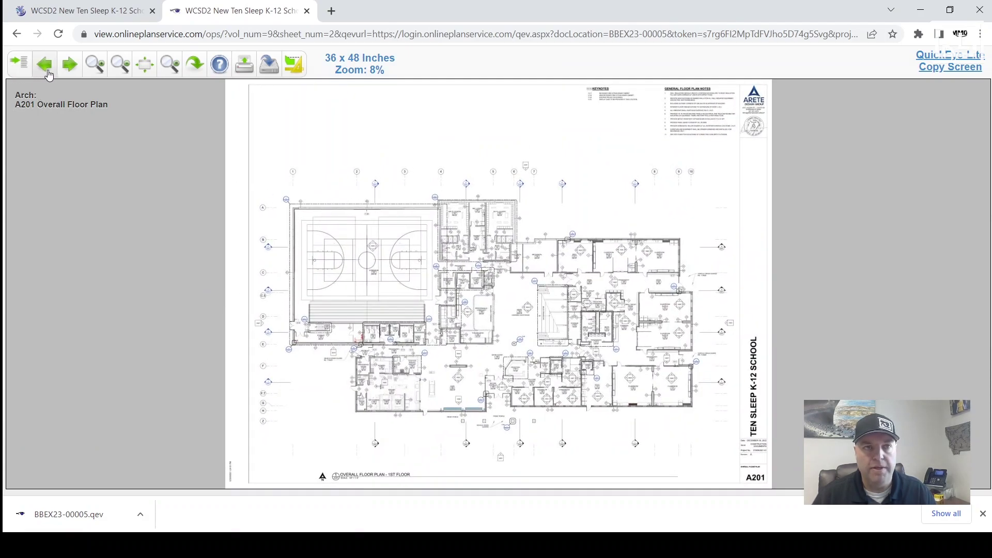
# Step: Show and dismiss the document list, and step through adjacent sheets to reach A202 Overall Floor Plan
pyautogui.click(19, 65)
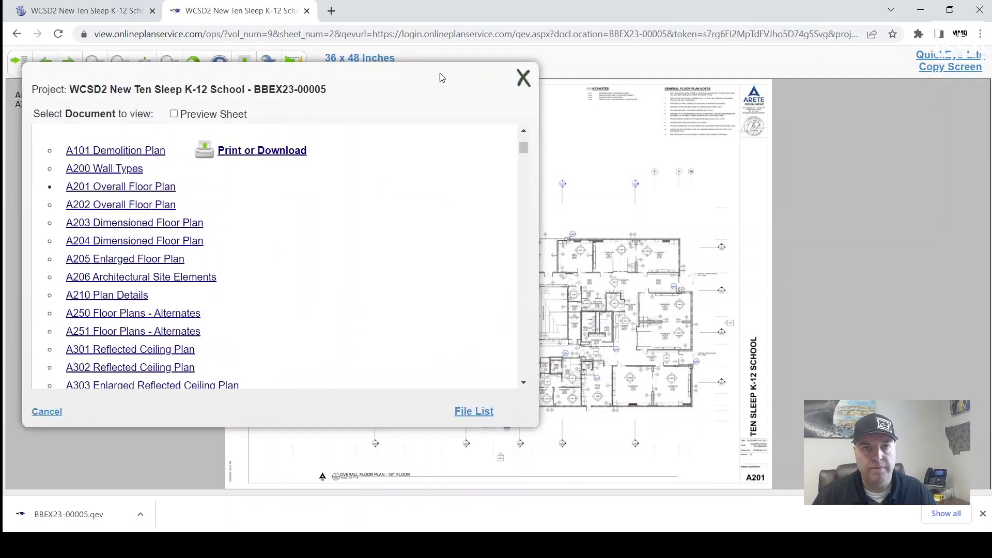
pyautogui.click(523, 77)
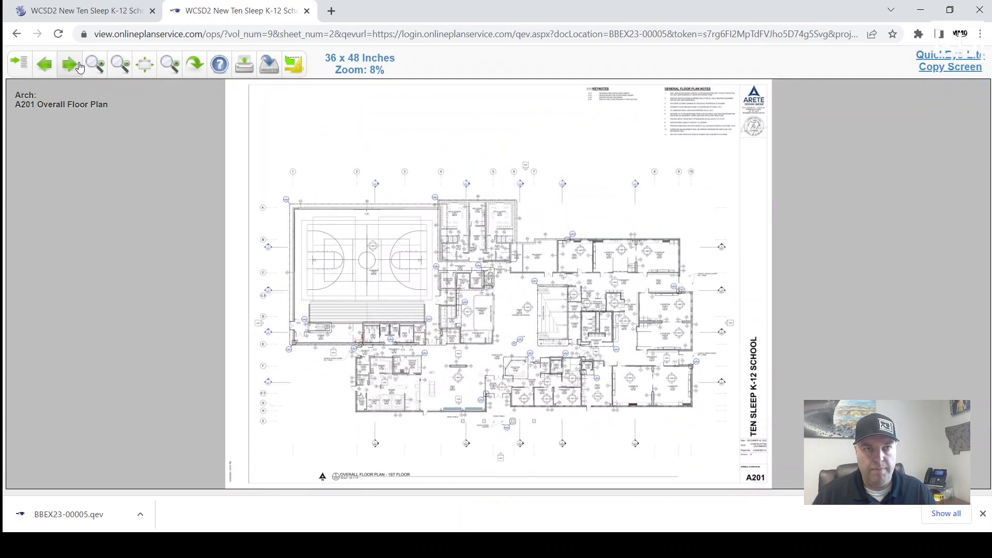
pyautogui.click(64, 66)
pyautogui.click(44, 64)
pyautogui.click(69, 64)
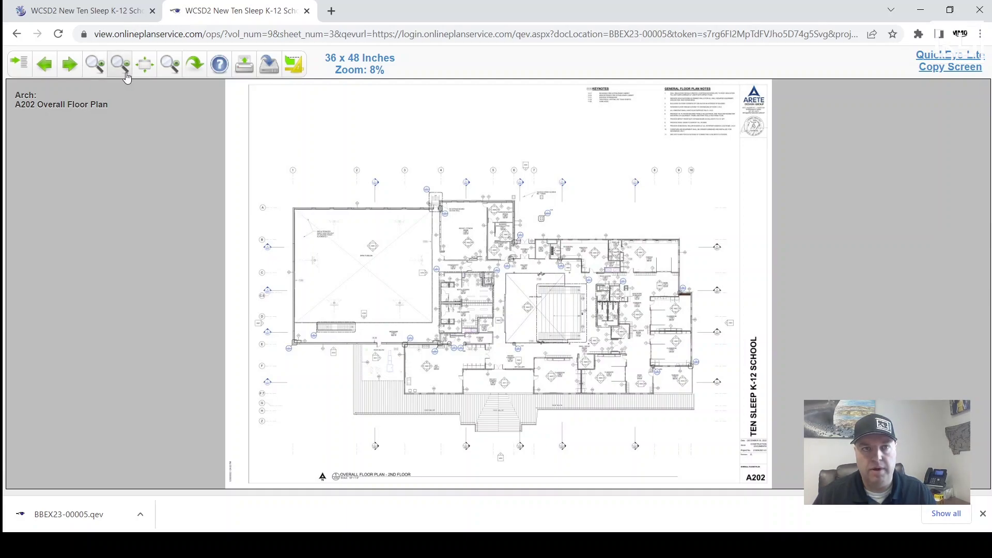
# Step: Examine the second-floor plan on sheet A202 up close, covering different areas of the drawing
pyautogui.scroll(3, 403, 276)
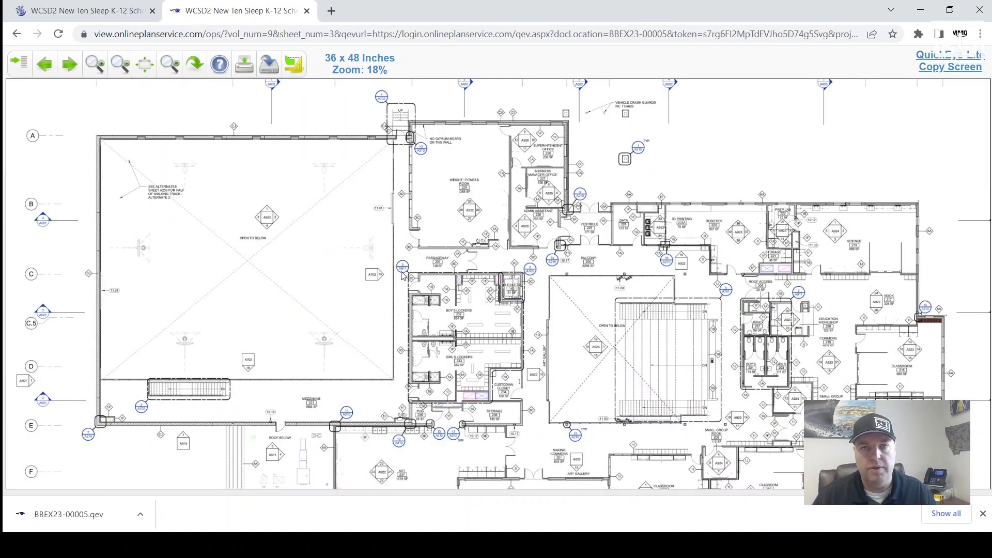
pyautogui.scroll(-4, 403, 276)
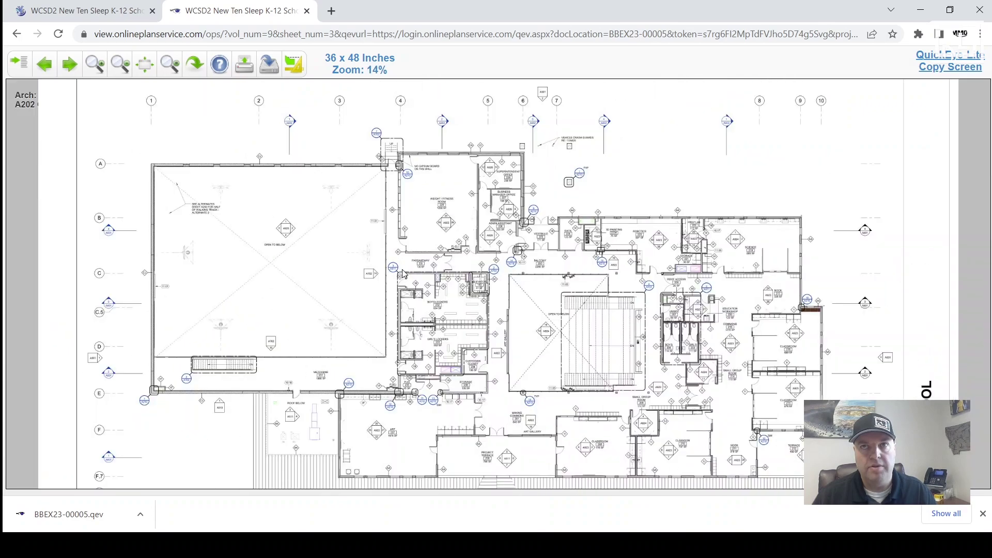
pyautogui.scroll(-1, 405, 273)
pyautogui.scroll(2, 404, 273)
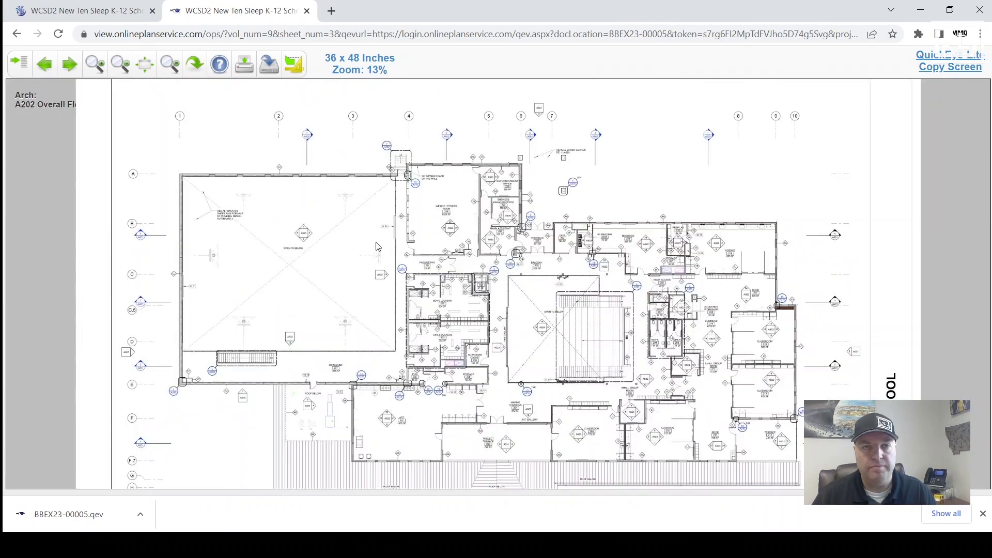
pyautogui.scroll(2, 298, 244)
pyautogui.scroll(1, 346, 246)
pyautogui.moveTo(419, 251); pyautogui.dragTo(232, 207)
pyautogui.moveTo(404, 208); pyautogui.dragTo(296, 256)
pyautogui.moveTo(417, 239); pyautogui.dragTo(404, 474)
pyautogui.moveTo(268, 230); pyautogui.dragTo(578, 143)
pyautogui.moveTo(515, 347); pyautogui.dragTo(421, 155)
# Step: Show sheet A202 at 100% zoom and return to the full-sheet view
pyautogui.click(147, 71)
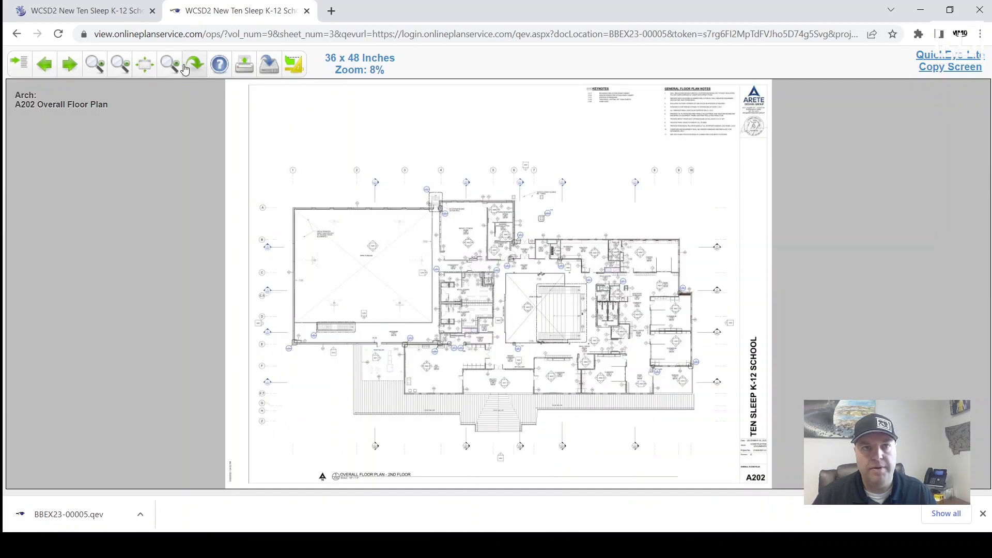
pyautogui.click(174, 73)
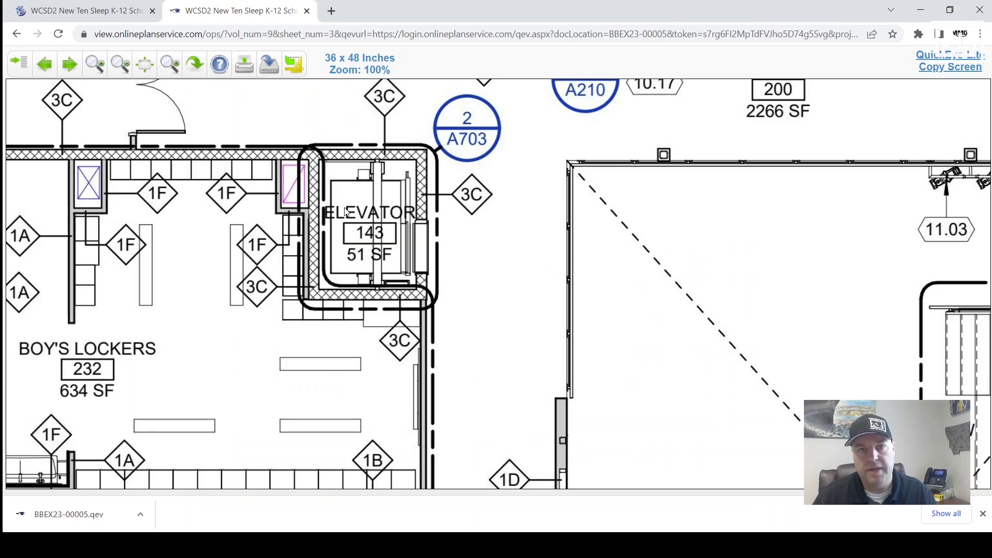
pyautogui.click(144, 73)
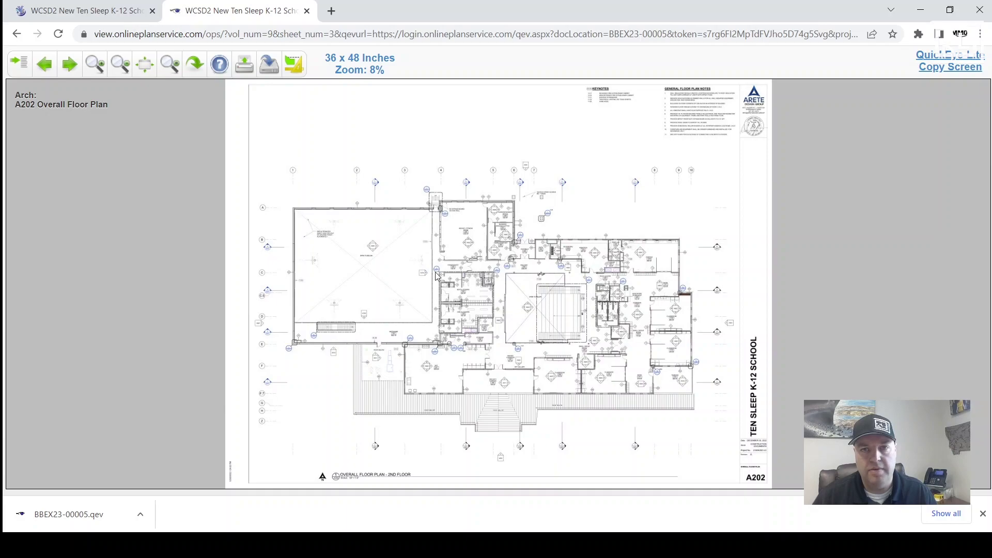
# Step: Open a screen capture of the Prep Lab 222 area through the print option for the current view, and return to sheet A202
pyautogui.scroll(1, 428, 271)
pyautogui.scroll(3, 532, 296)
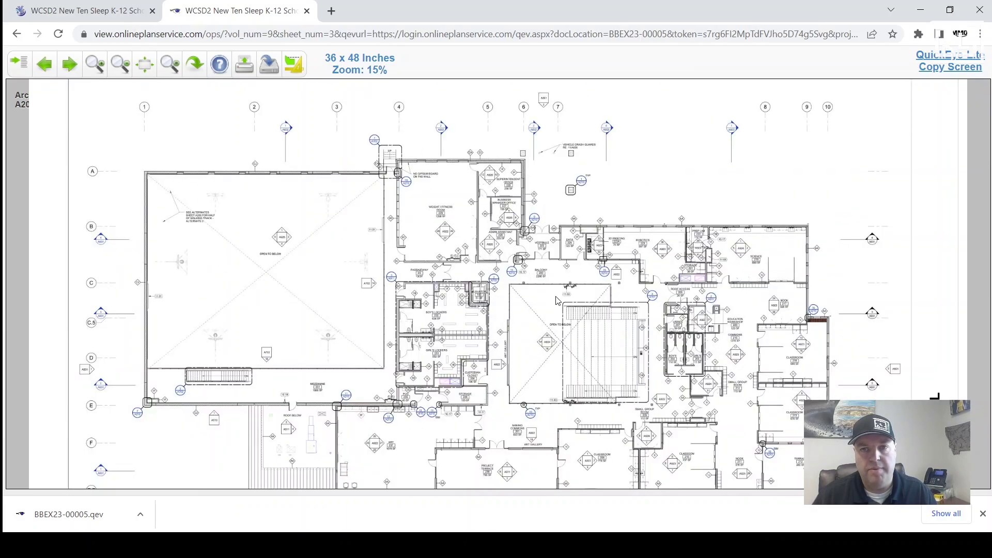
pyautogui.scroll(3, 548, 356)
pyautogui.scroll(2, 548, 356)
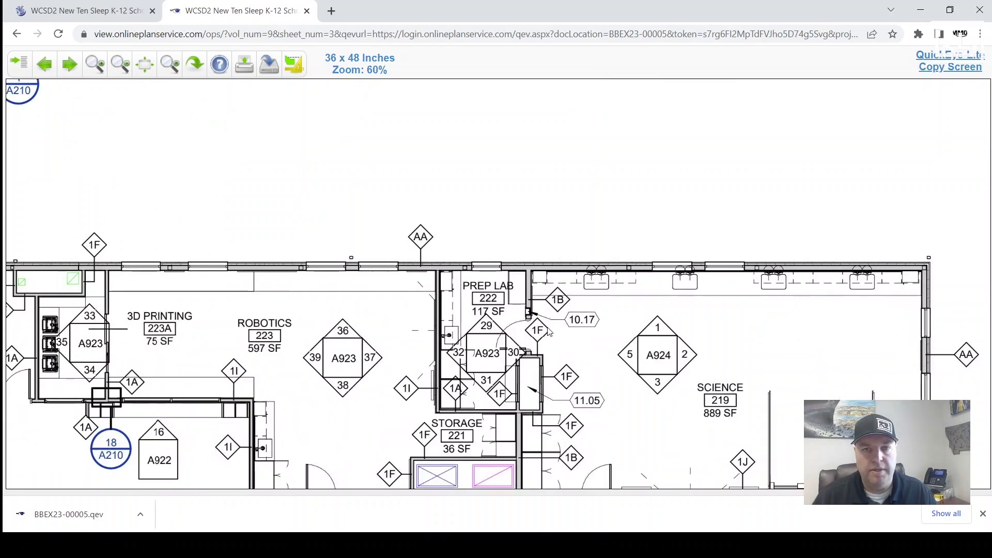
pyautogui.moveTo(535, 230); pyautogui.dragTo(537, 274)
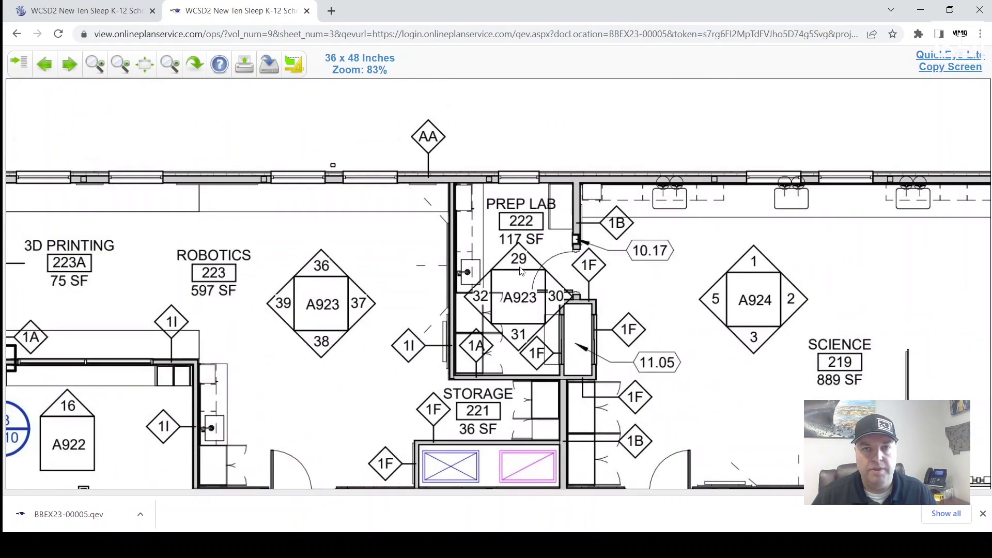
pyautogui.scroll(1, 469, 259)
pyautogui.click(245, 66)
pyautogui.click(595, 185)
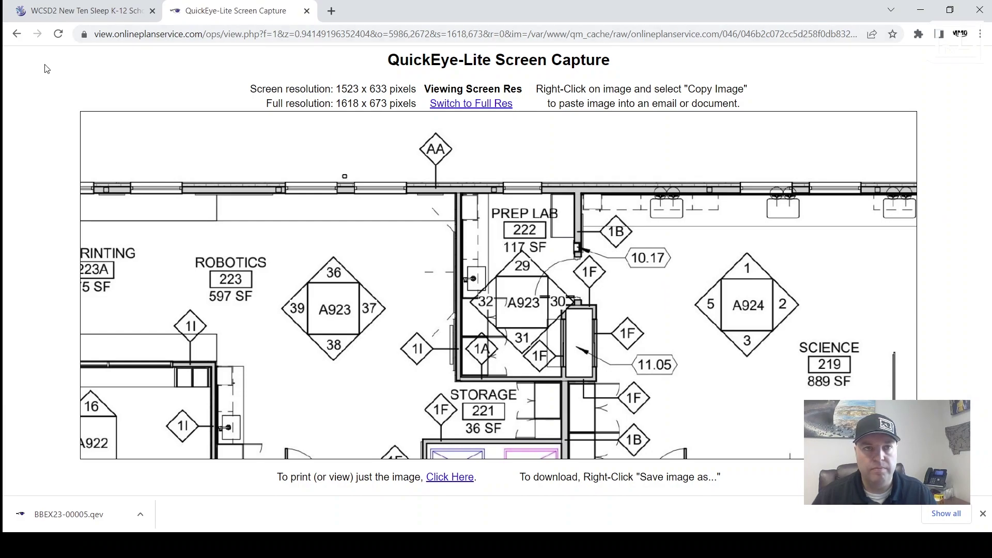
pyautogui.click(16, 34)
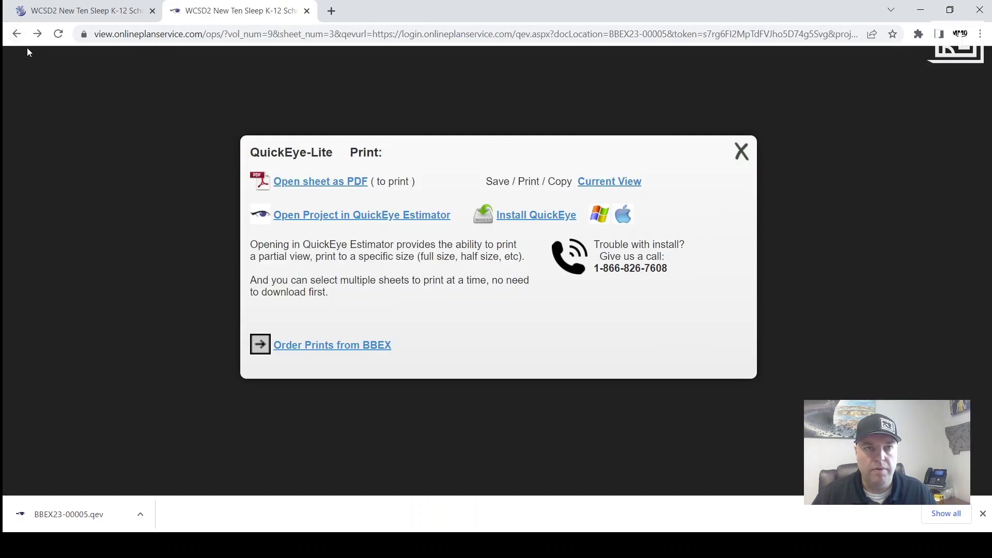
pyautogui.click(742, 152)
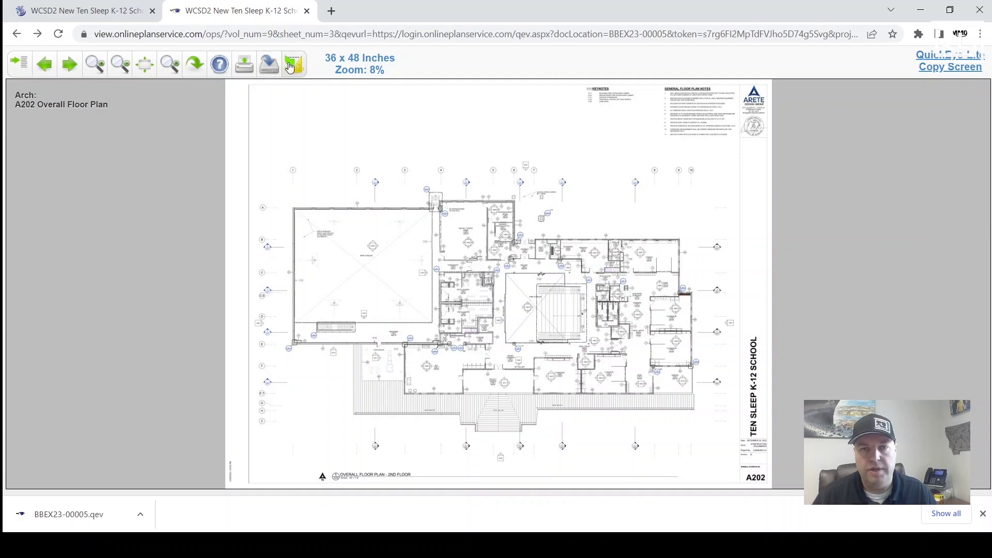
# Step: Browse the project's document list through the plans and specs, expand Plans - Structural, and return to the sheet
pyautogui.scroll(3, 376, 220)
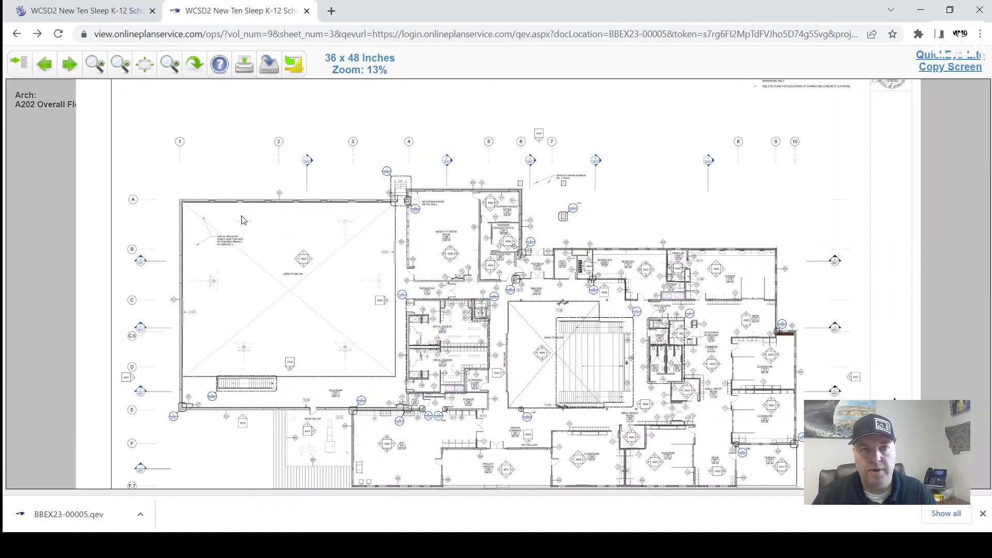
pyautogui.click(279, 192)
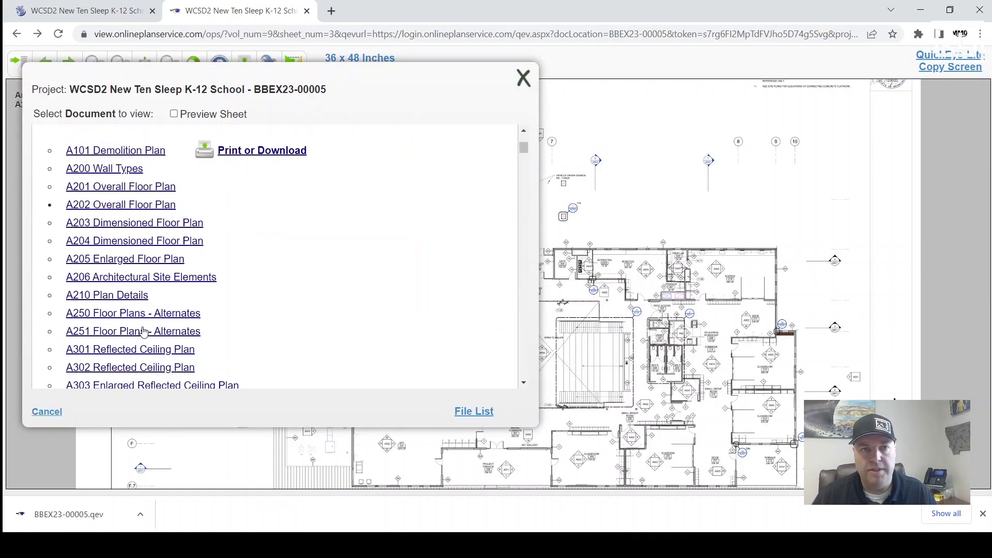
pyautogui.scroll(-15, 135, 310)
pyautogui.scroll(-4, 132, 305)
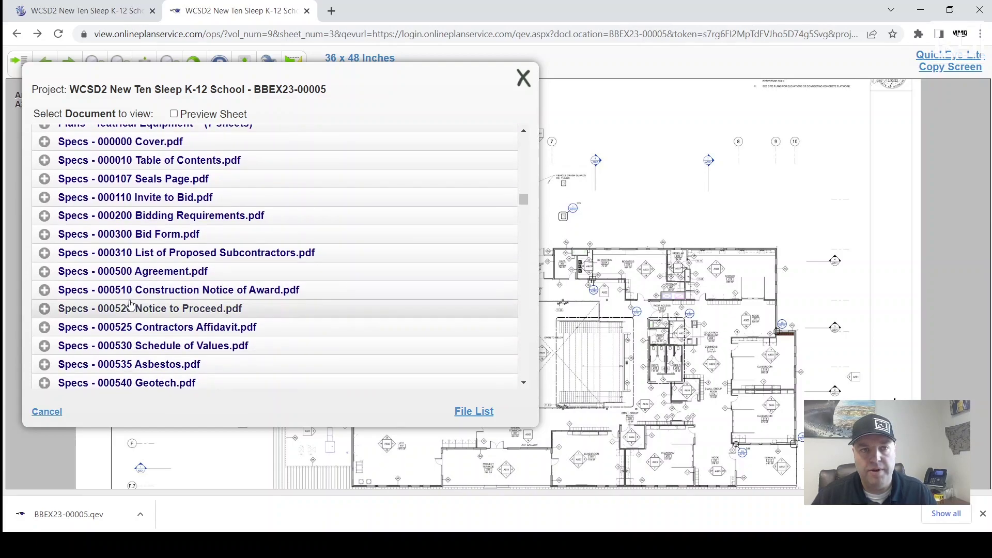
pyautogui.scroll(3, 109, 253)
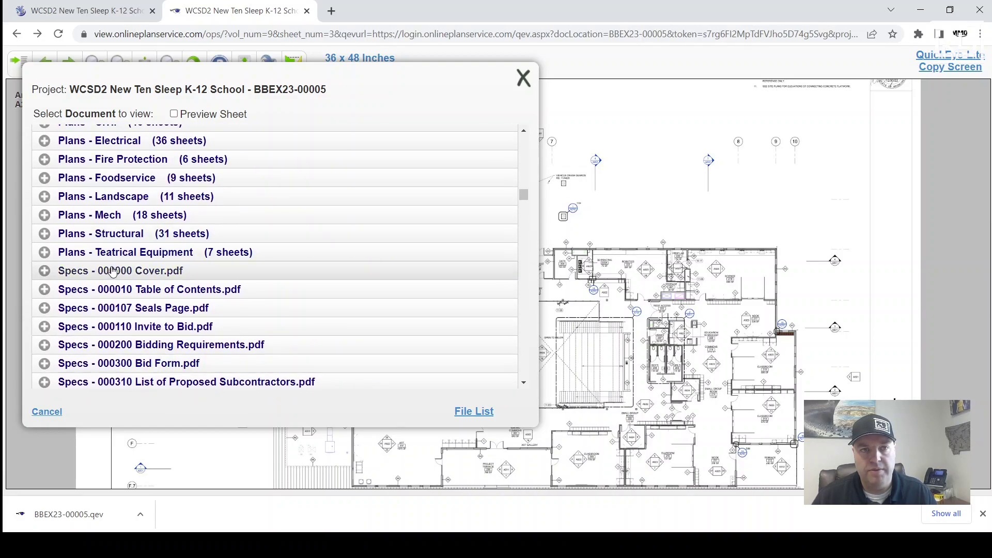
pyautogui.click(110, 239)
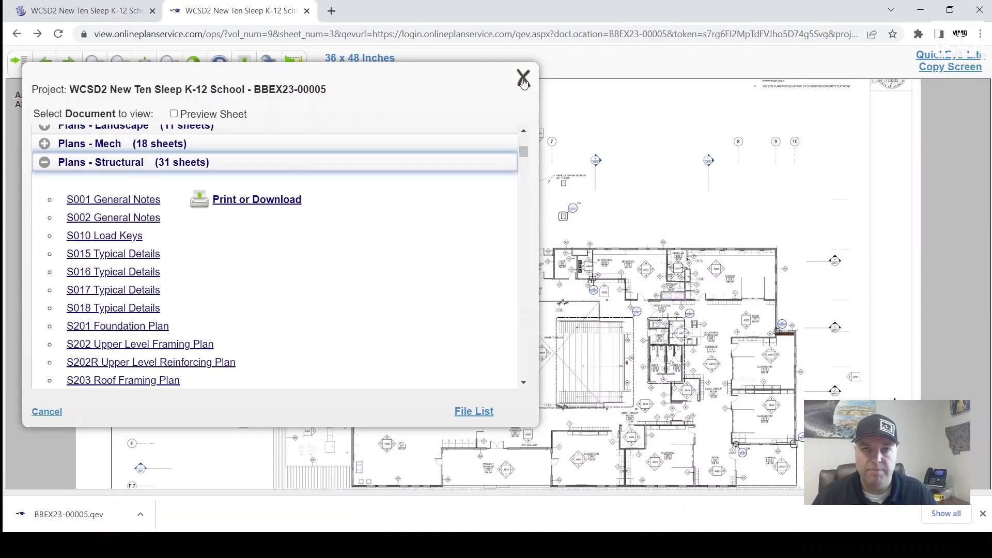
pyautogui.click(523, 81)
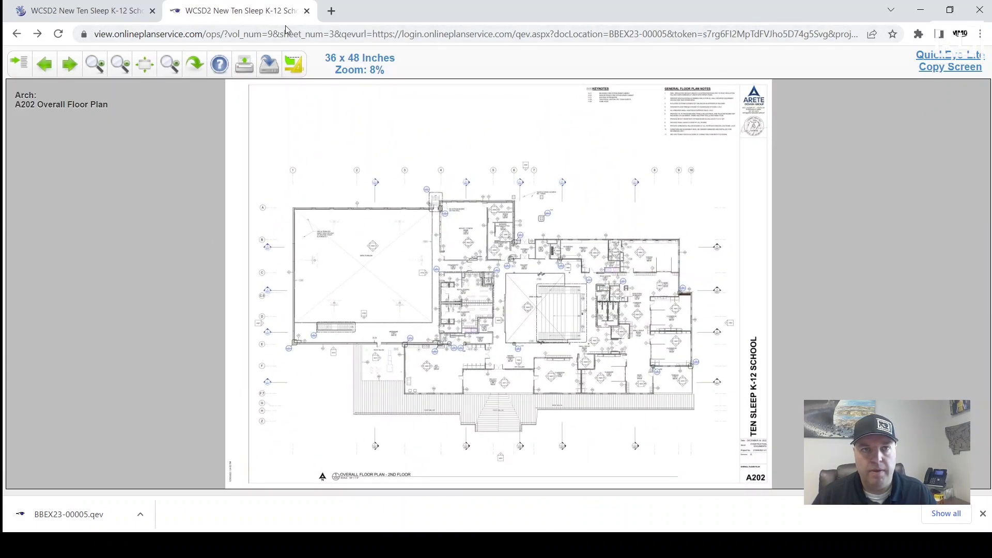
# Step: Close the plan viewer and open the web downloader for the project's files
pyautogui.click(307, 10)
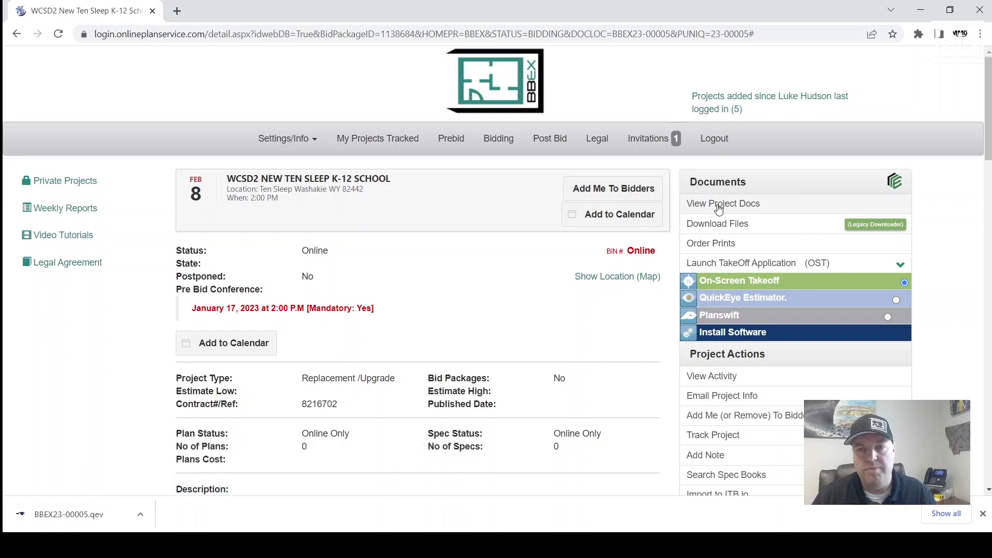
pyautogui.click(715, 227)
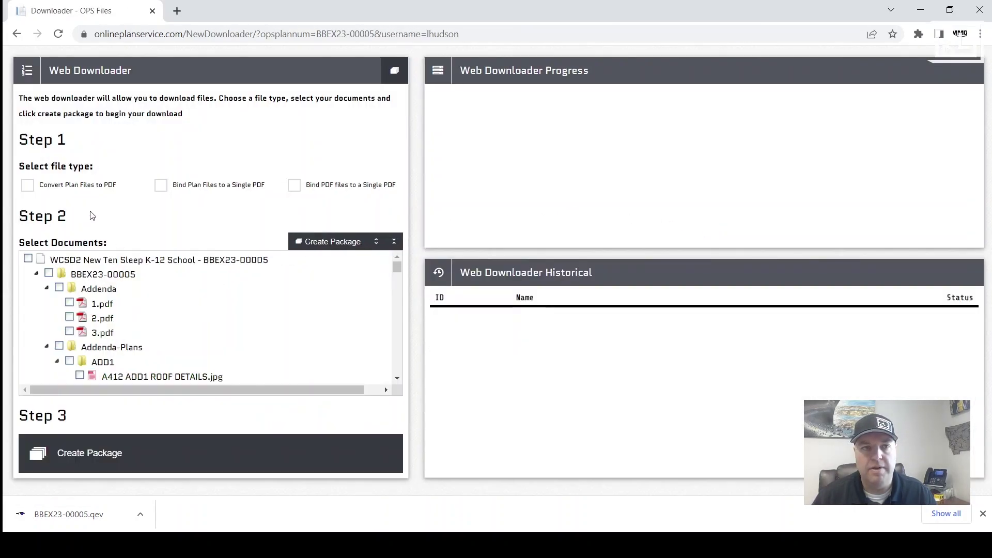
# Step: Enable conversion of plan files to PDF and select the whole ADD3 folder under Addenda-Plans for download
pyautogui.click(24, 189)
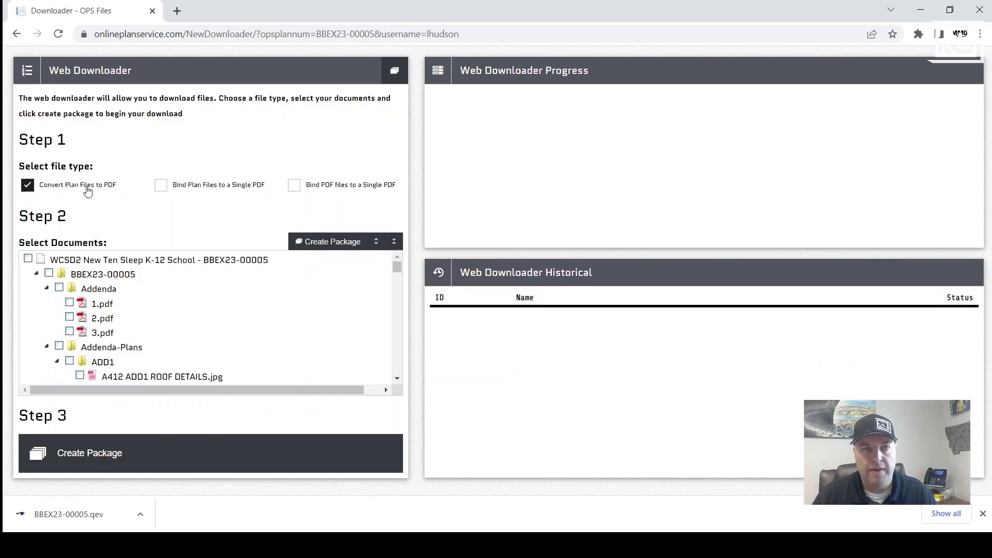
pyautogui.scroll(-3, 67, 333)
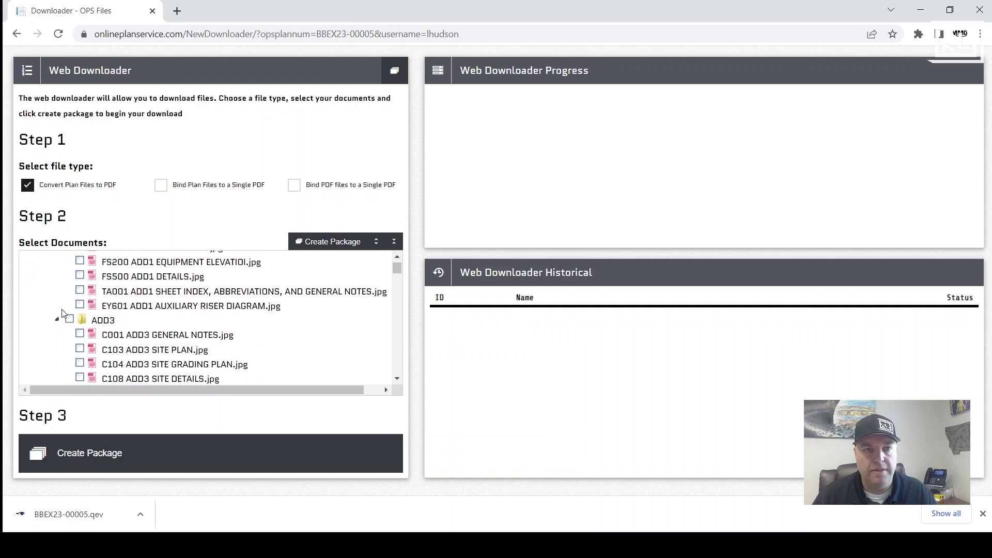
pyautogui.click(69, 319)
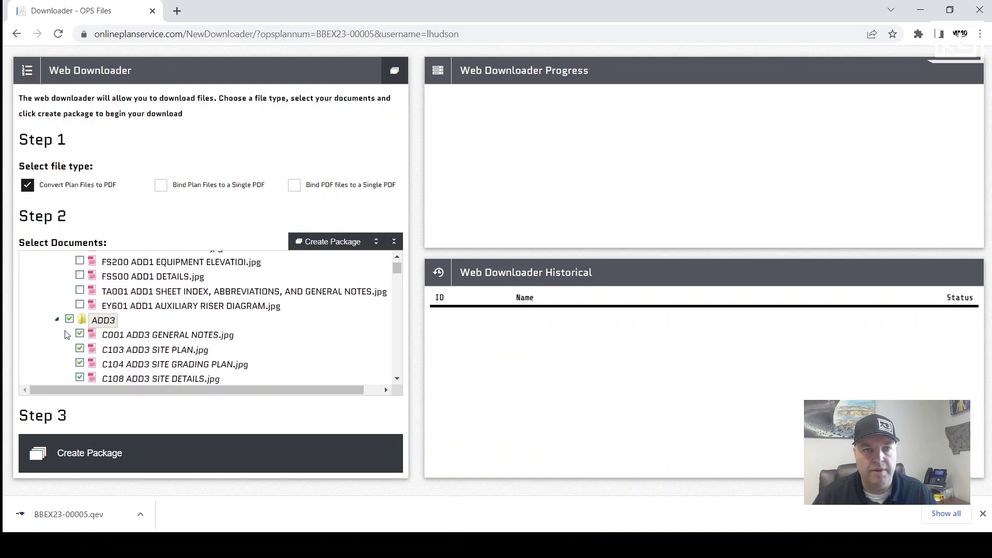
# Step: Collapse the ADD3 and ADD1 folders and select the C106 Site Utility Plan.jpg sheet for download
pyautogui.click(57, 319)
pyautogui.scroll(2, 60, 318)
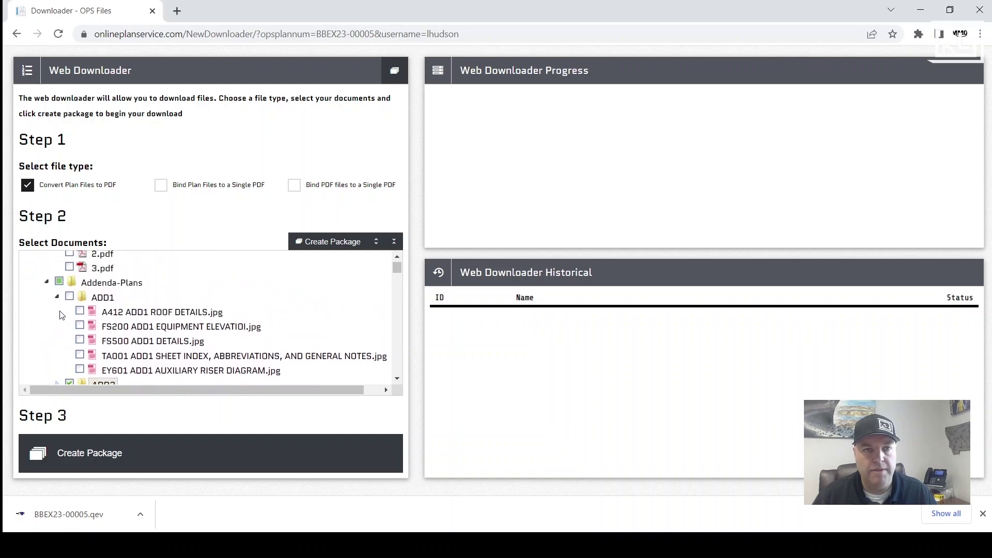
pyautogui.click(57, 297)
pyautogui.scroll(-1, 52, 323)
pyautogui.scroll(-3, 51, 323)
pyautogui.scroll(-10, 61, 340)
pyautogui.scroll(-12, 61, 339)
pyautogui.scroll(-2, 61, 340)
pyautogui.scroll(-2, 71, 310)
pyautogui.scroll(10, 68, 313)
pyautogui.scroll(3, 67, 313)
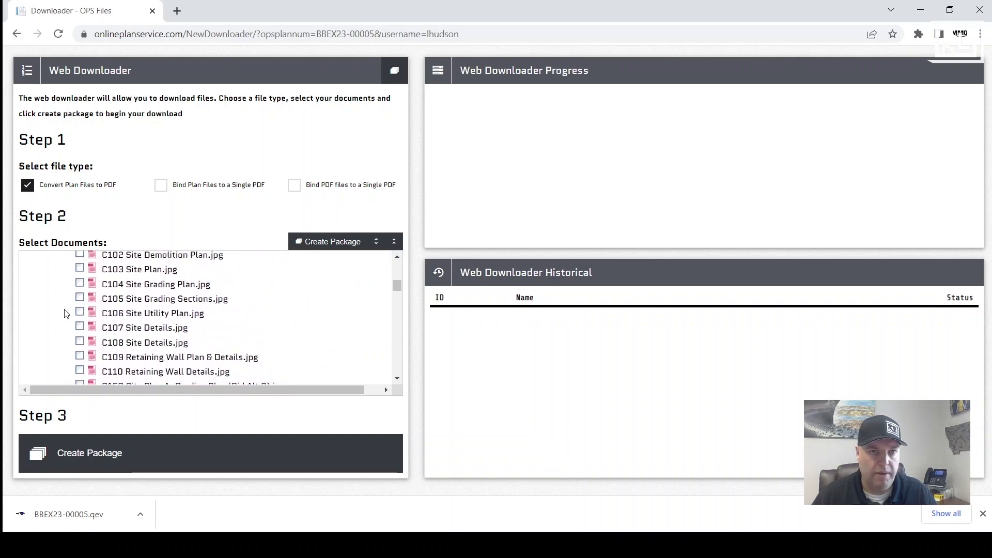
pyautogui.click(79, 311)
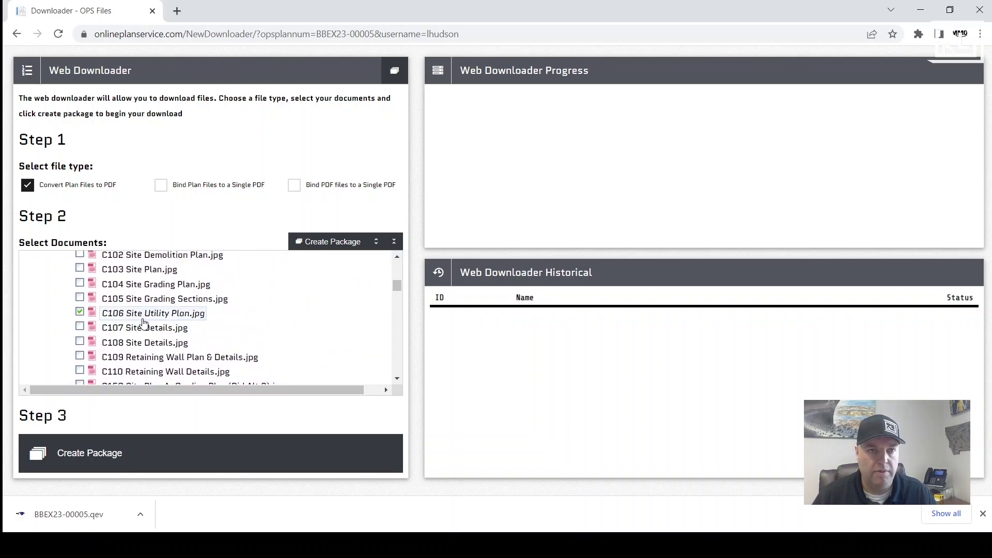
# Step: Create the package from the selected documents and start its direct download
pyautogui.scroll(-5, 134, 357)
pyautogui.click(171, 447)
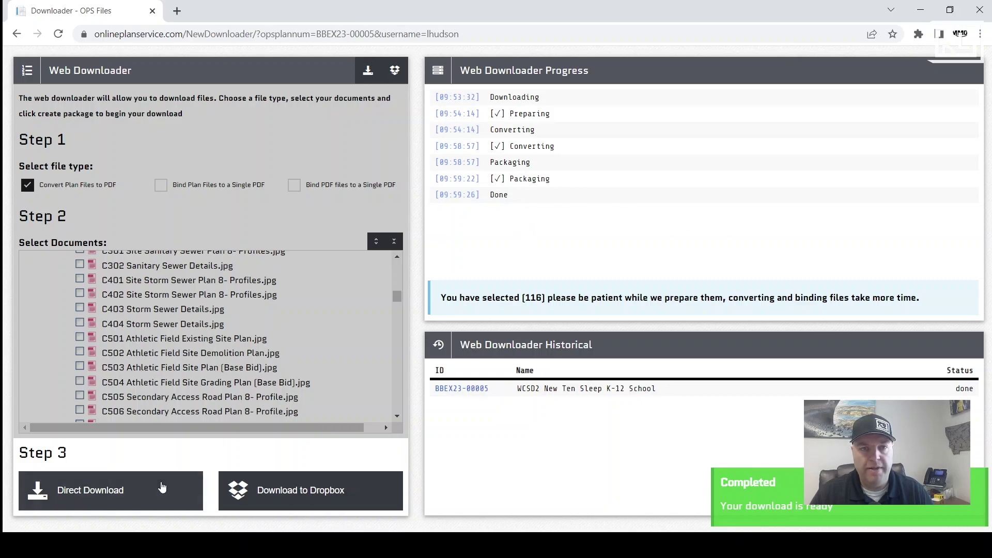
pyautogui.click(94, 490)
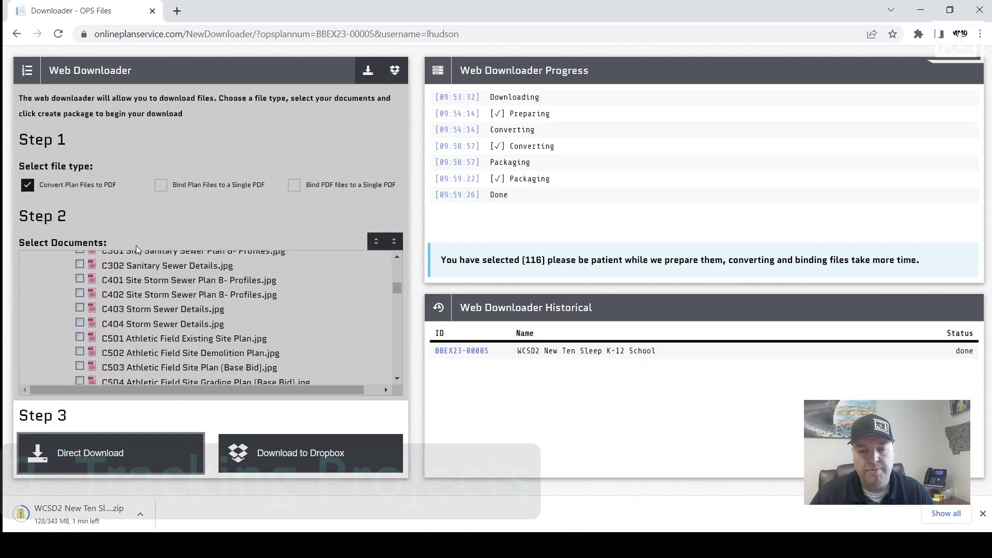
# Step: Return to the WCSD2 New Ten Sleep K-12 School project page, track the project, and reopen it from the tracked projects list
pyautogui.click(18, 33)
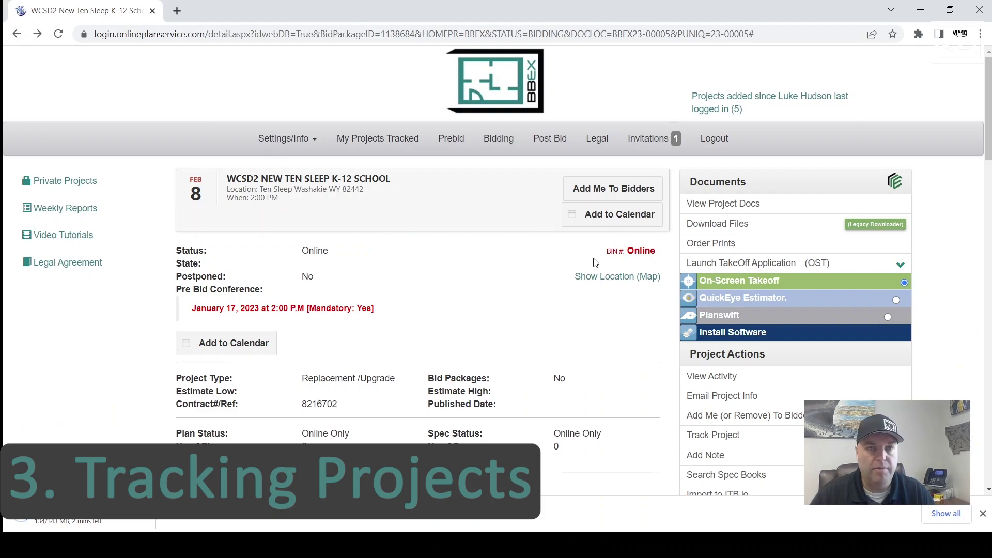
pyautogui.scroll(-1, 583, 295)
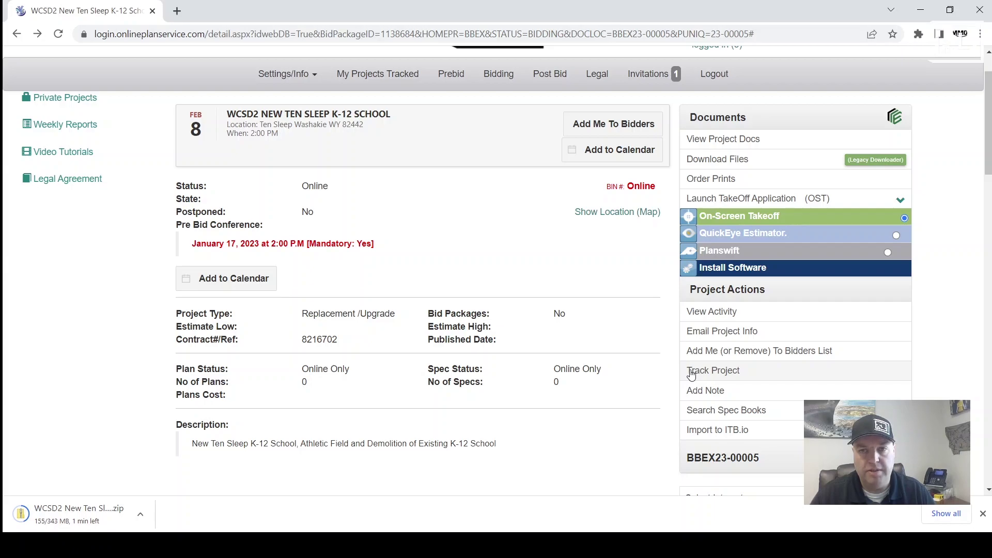
pyautogui.click(691, 373)
pyautogui.click(616, 157)
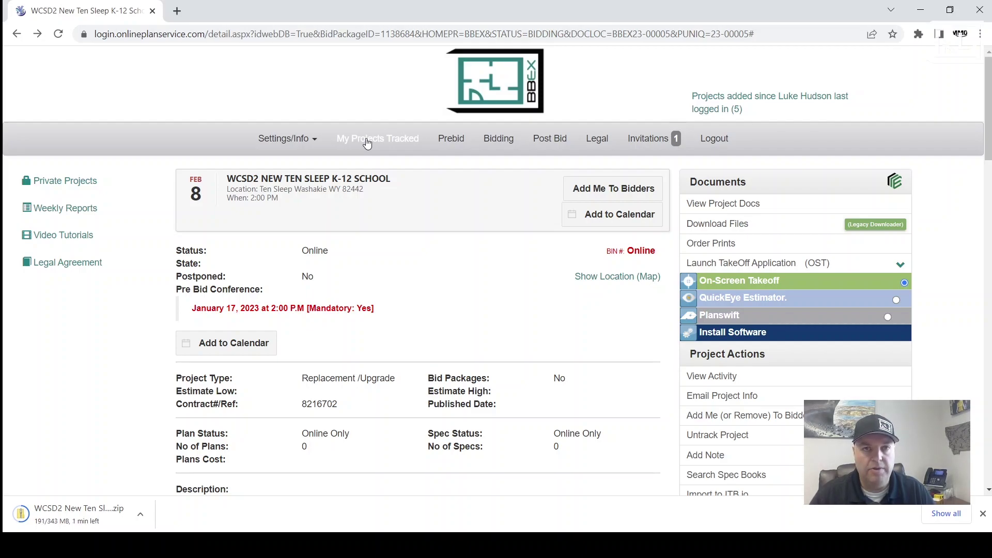
pyautogui.click(367, 144)
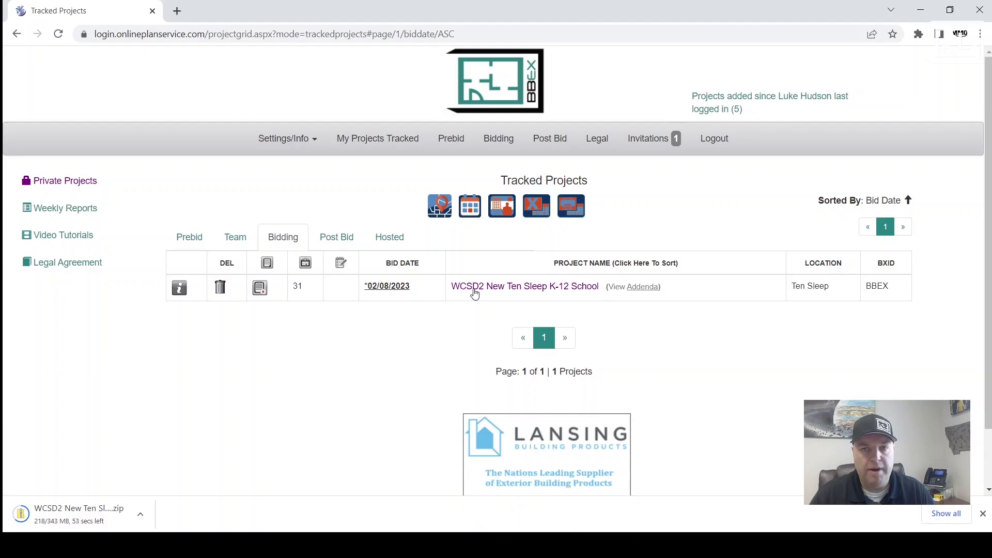
pyautogui.click(475, 294)
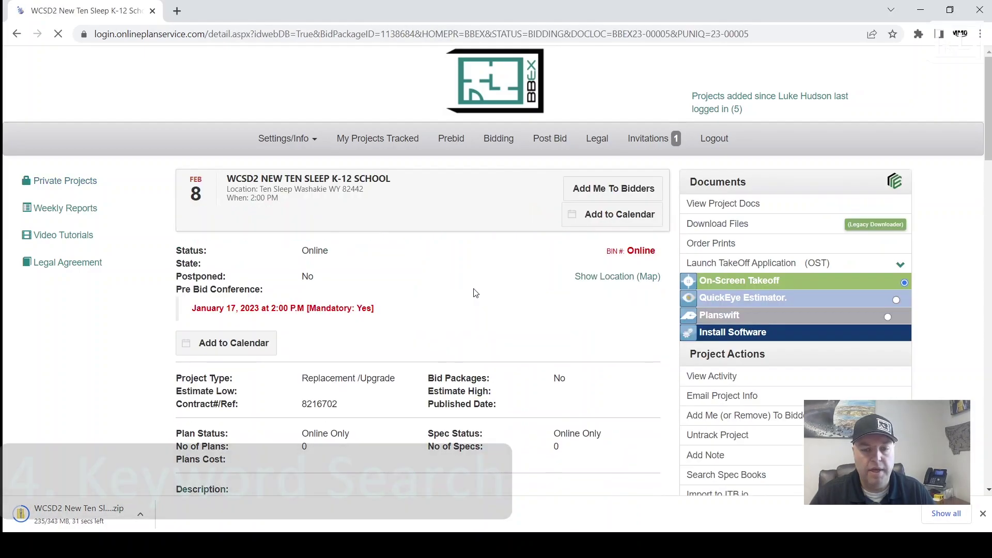
# Step: Start a new saved search and name it with the account holder's first name followed by "search"
pyautogui.click(290, 140)
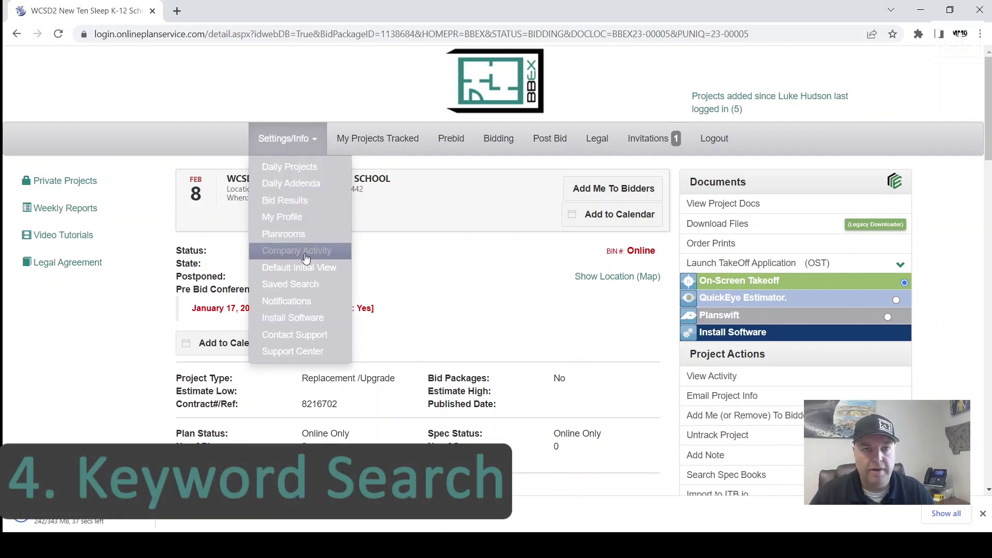
pyautogui.click(313, 285)
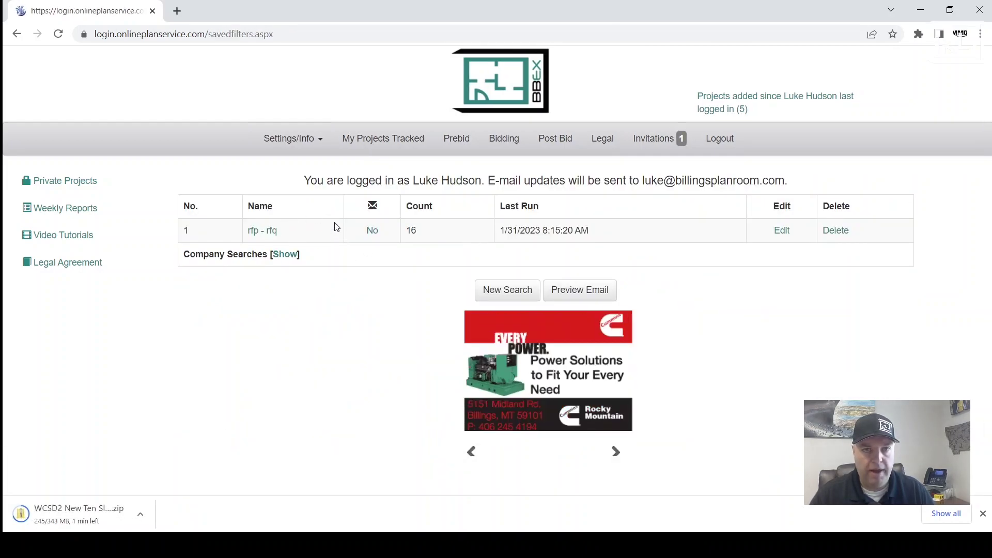
pyautogui.click(509, 289)
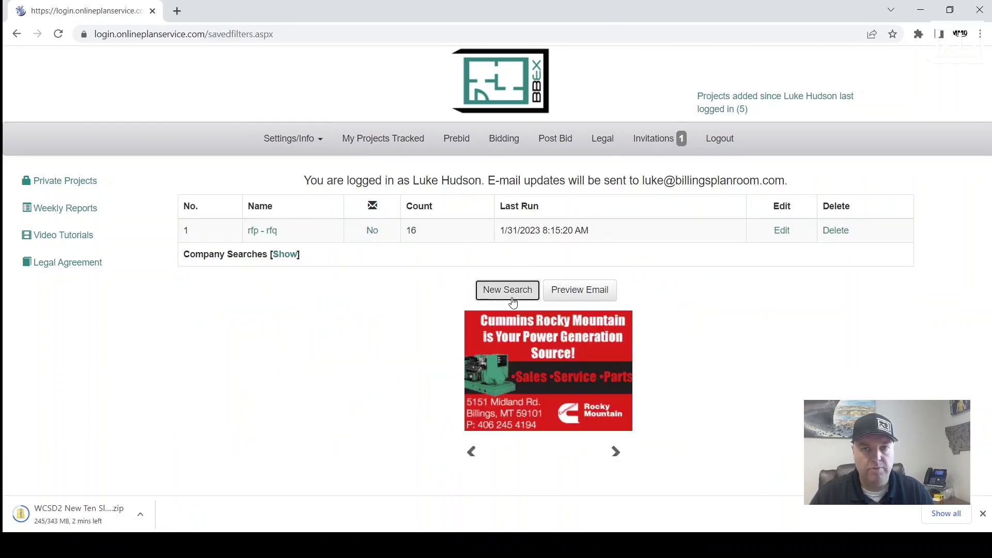
pyautogui.click(310, 324)
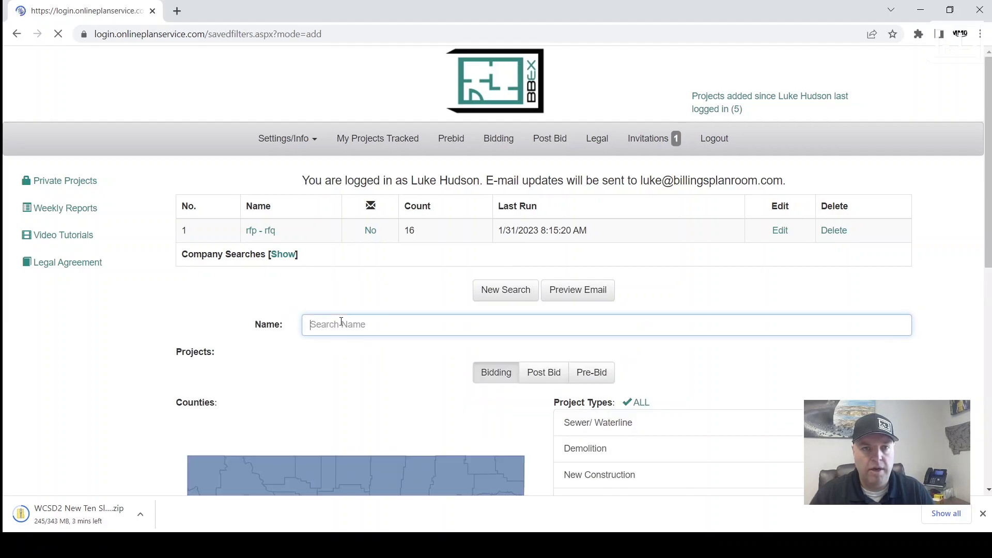
pyautogui.write('luke search')
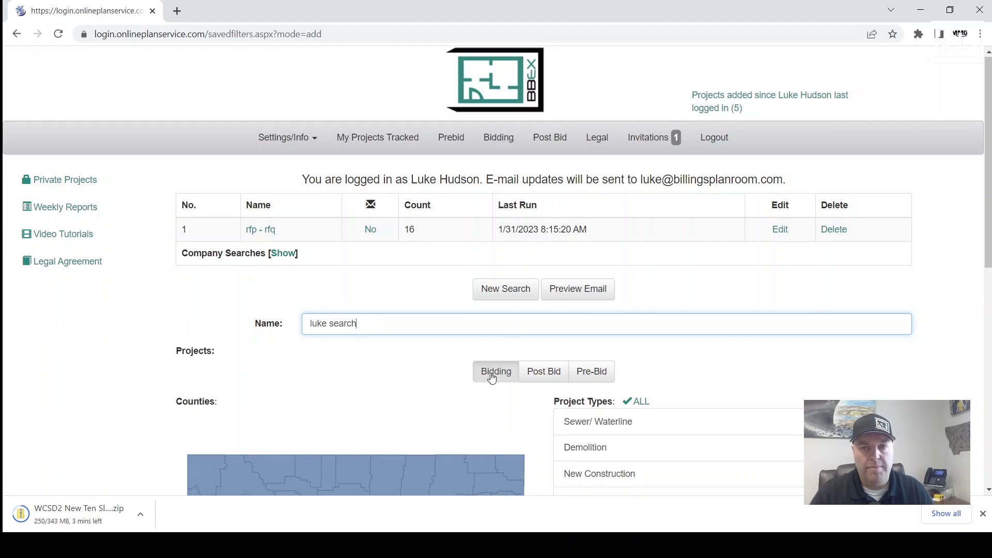
# Step: Switch the search's county selection from the Montana map to the map for choosing a different state
pyautogui.scroll(-2, 490, 316)
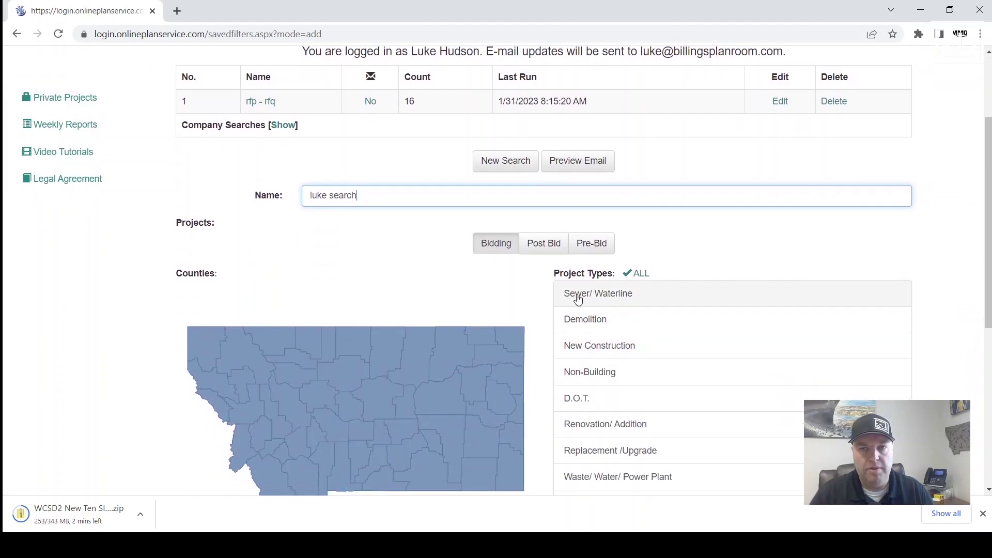
pyautogui.scroll(-4, 583, 290)
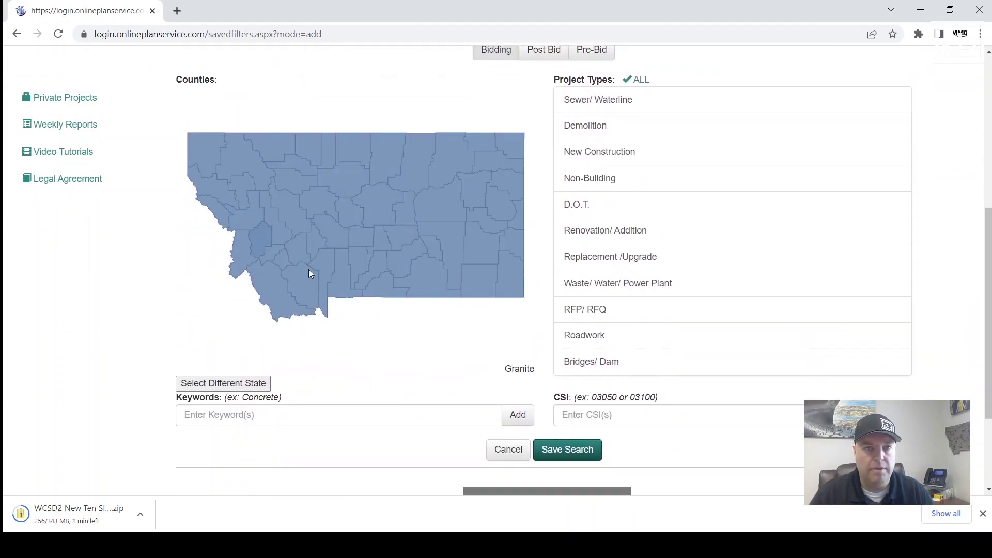
pyautogui.click(256, 383)
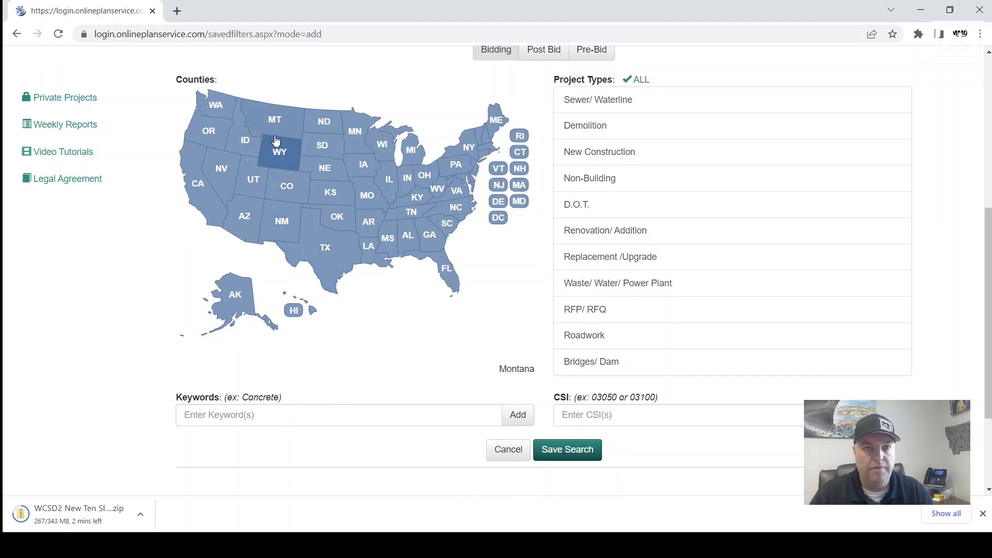
pyautogui.scroll(2, 547, 215)
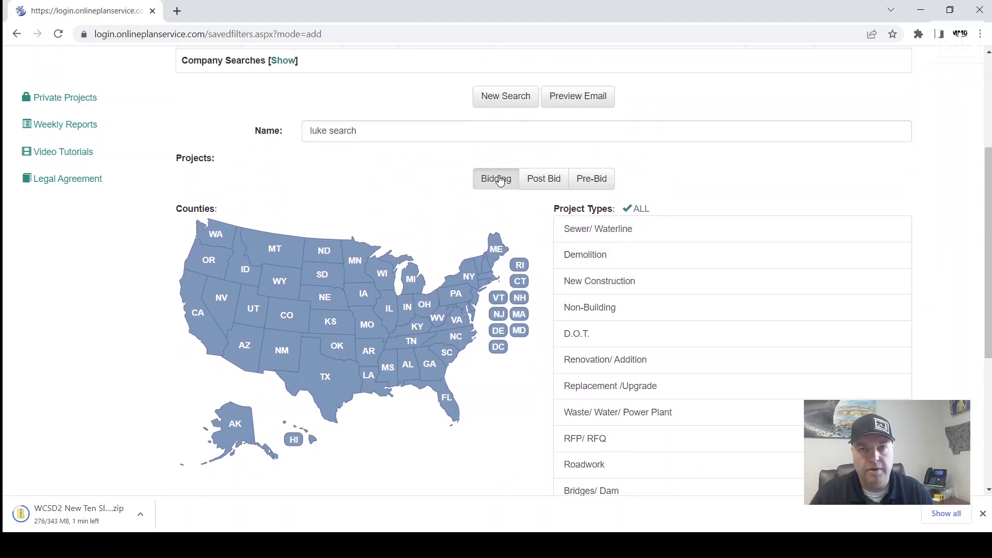
# Step: Add the keywords "electrical" and "low voltage" to the new search
pyautogui.scroll(-3, 500, 180)
pyautogui.click(266, 357)
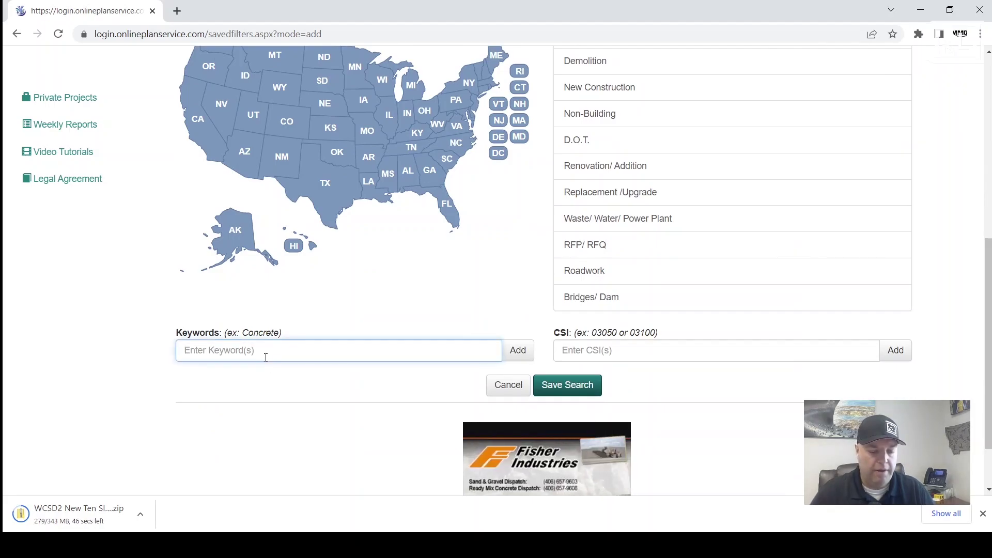
pyautogui.write('electrical')
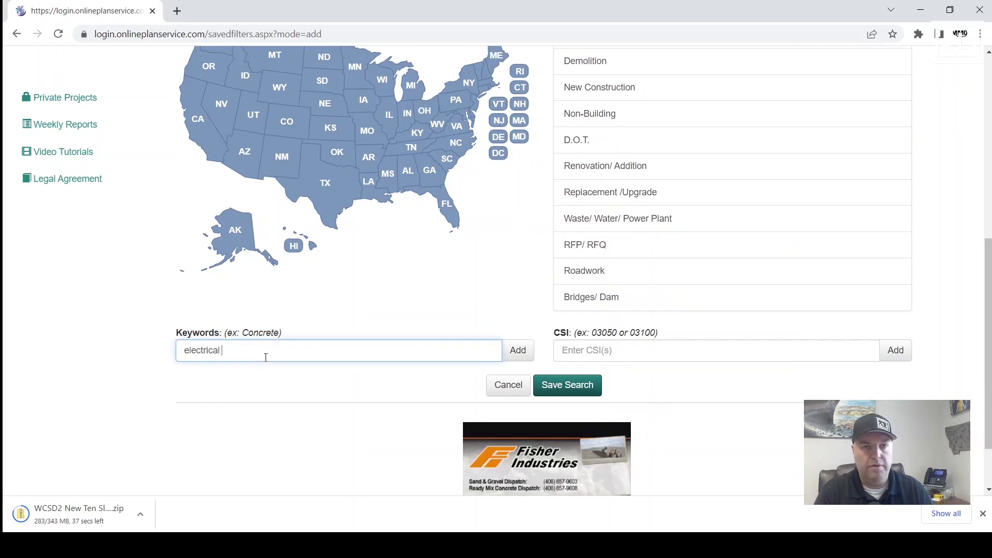
pyautogui.click(518, 350)
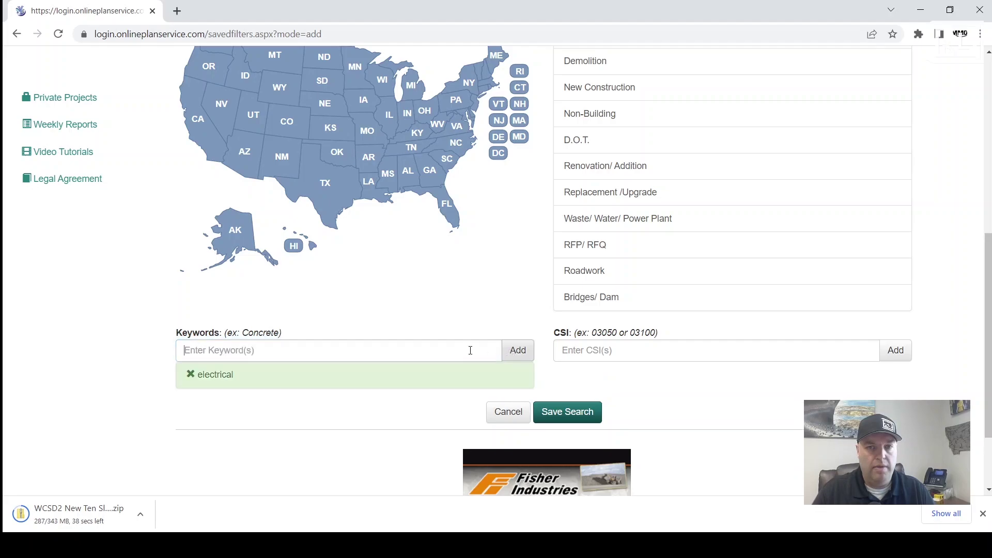
pyautogui.click(250, 356)
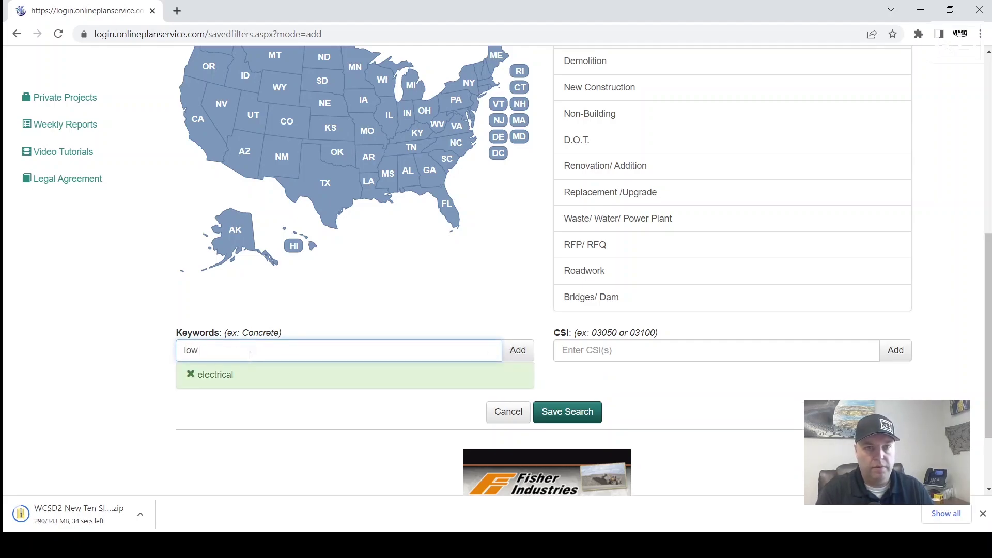
pyautogui.write('low voltage')
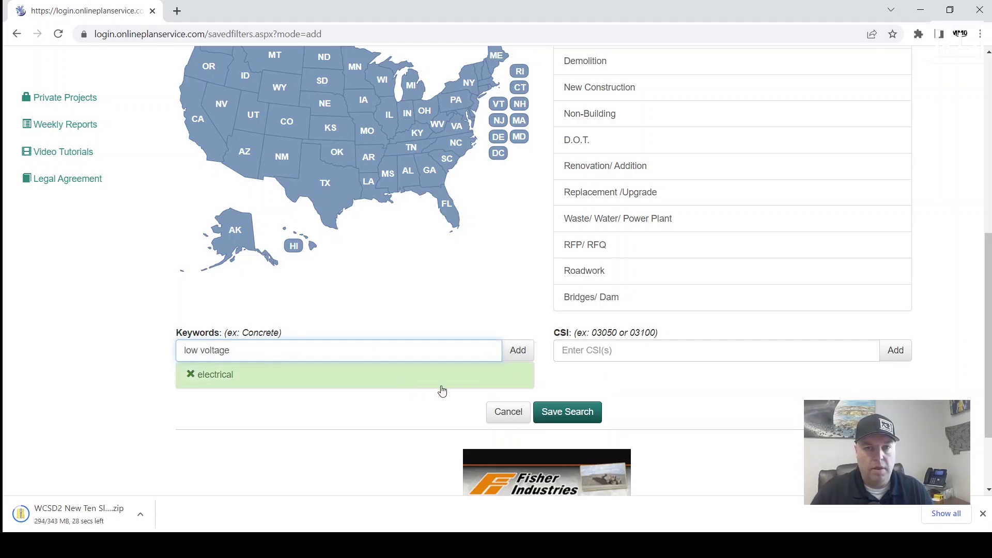
pyautogui.click(518, 351)
# Step: Add the CSI code 260000 to the new search
pyautogui.click(586, 343)
pyautogui.write('260000')
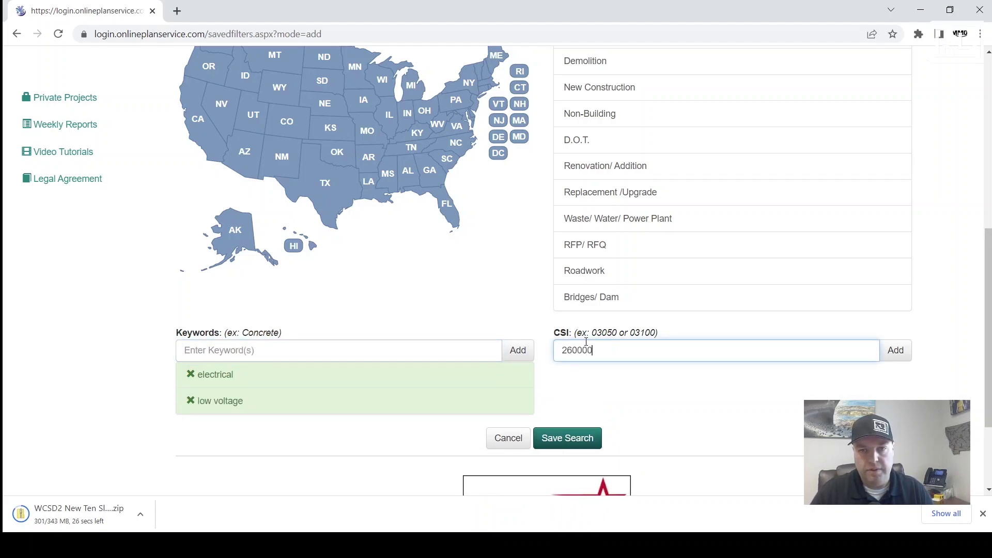
pyautogui.click(895, 351)
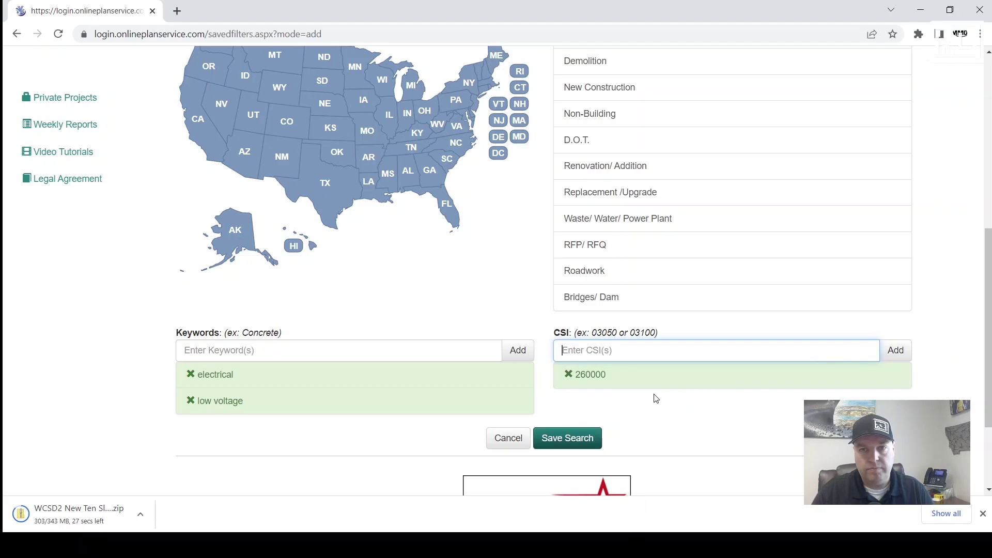
# Step: Save the new search and turn on e-mail updates for it
pyautogui.click(569, 438)
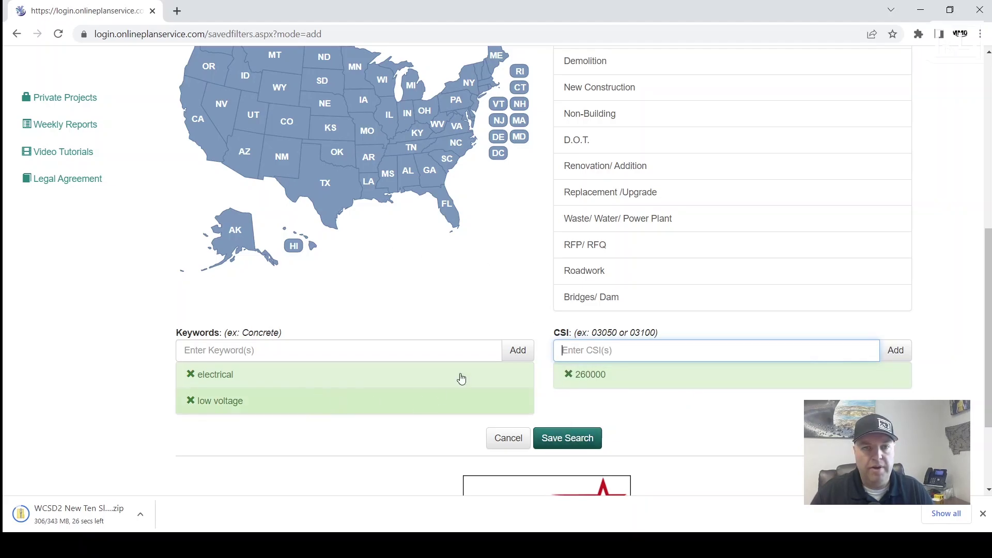
pyautogui.scroll(-2, 472, 364)
pyautogui.scroll(-8, 473, 366)
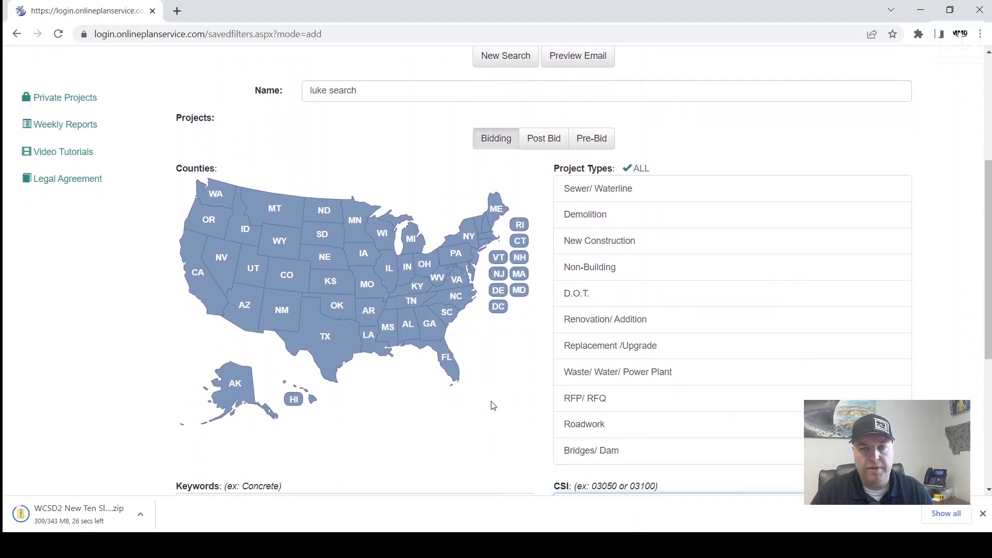
pyautogui.click(553, 385)
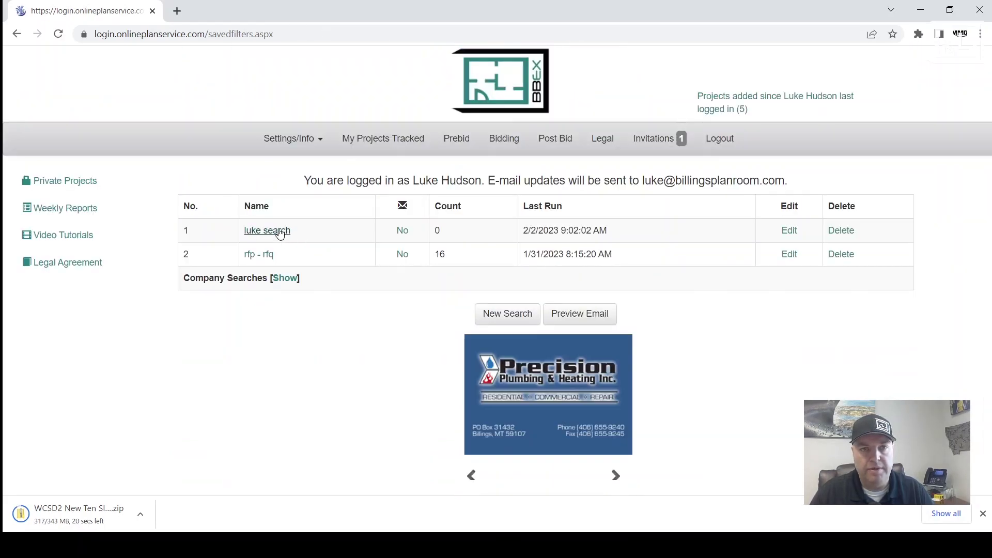
pyautogui.click(403, 233)
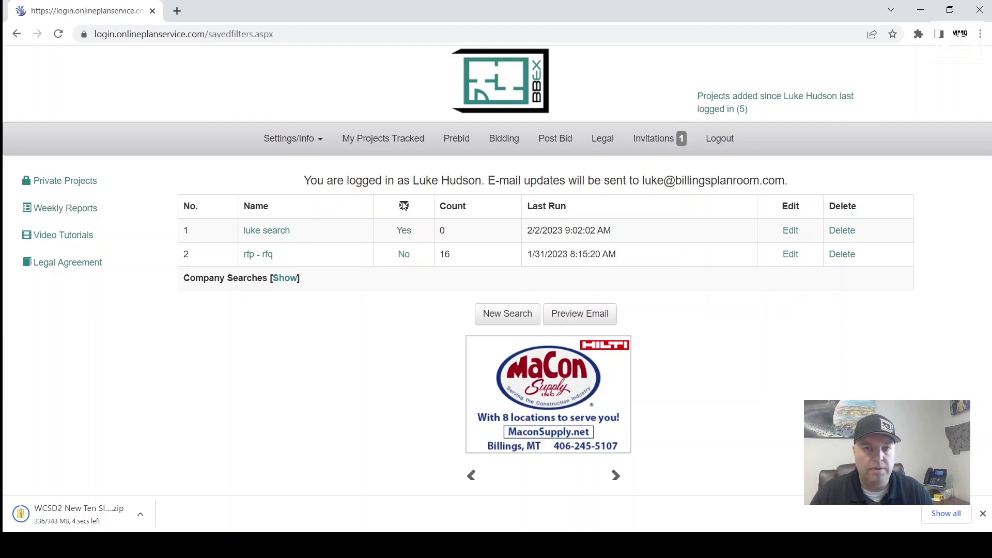
# Step: Run the new saved search and examine the keyword hits in Fort Harrison Renovate Surgery Outpatient Clinic's 260526 Grounding and Bonding document
pyautogui.click(286, 232)
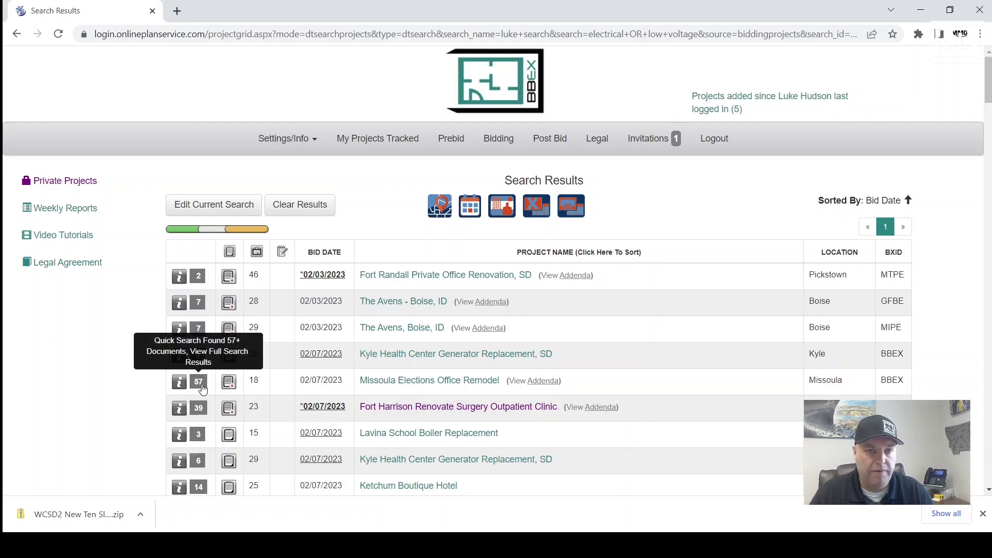
pyautogui.click(179, 408)
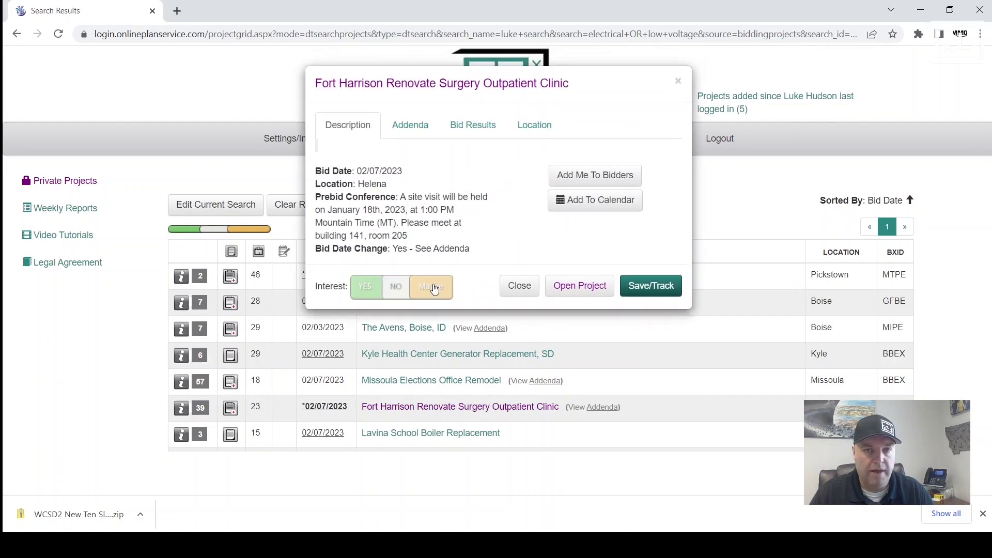
pyautogui.click(481, 127)
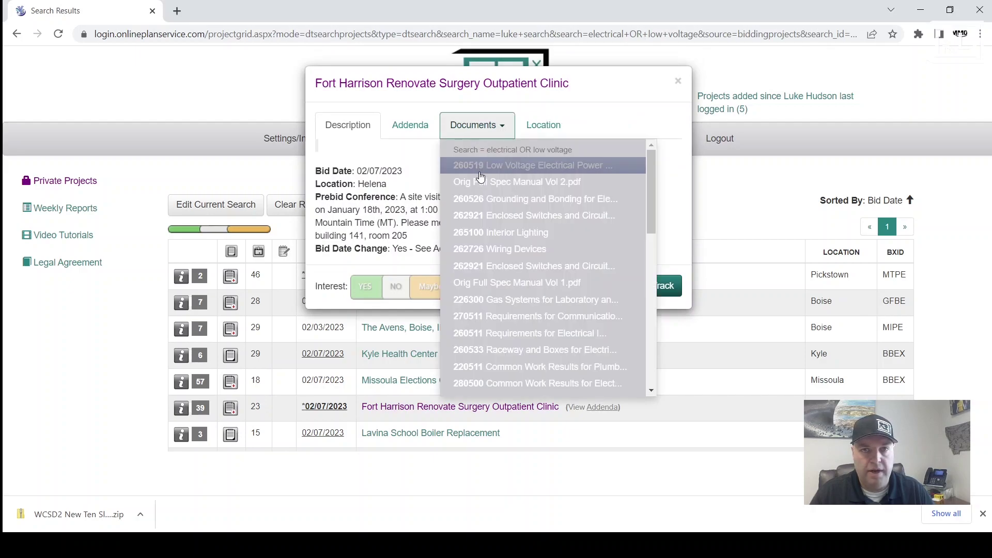
pyautogui.click(495, 200)
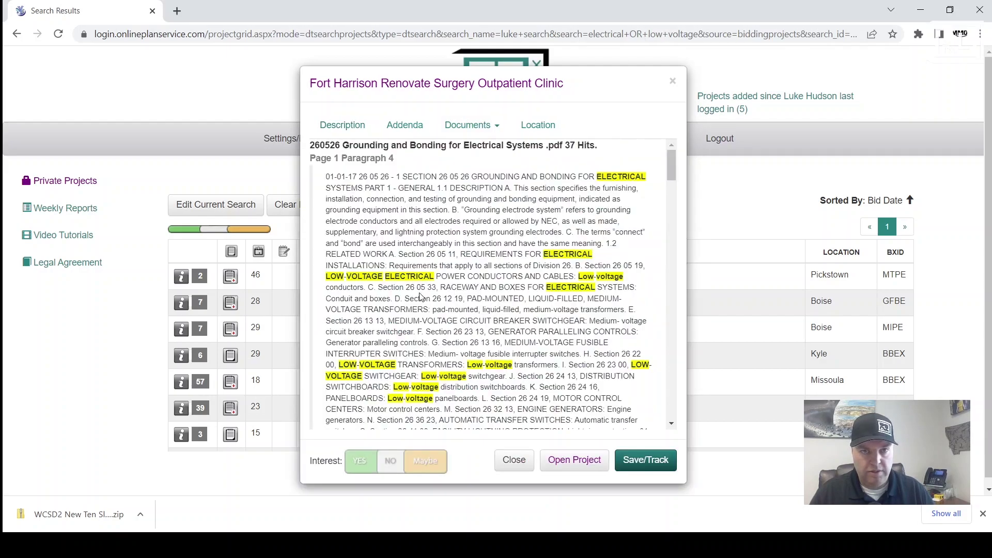
pyautogui.scroll(-5, 481, 285)
pyautogui.scroll(-15, 425, 197)
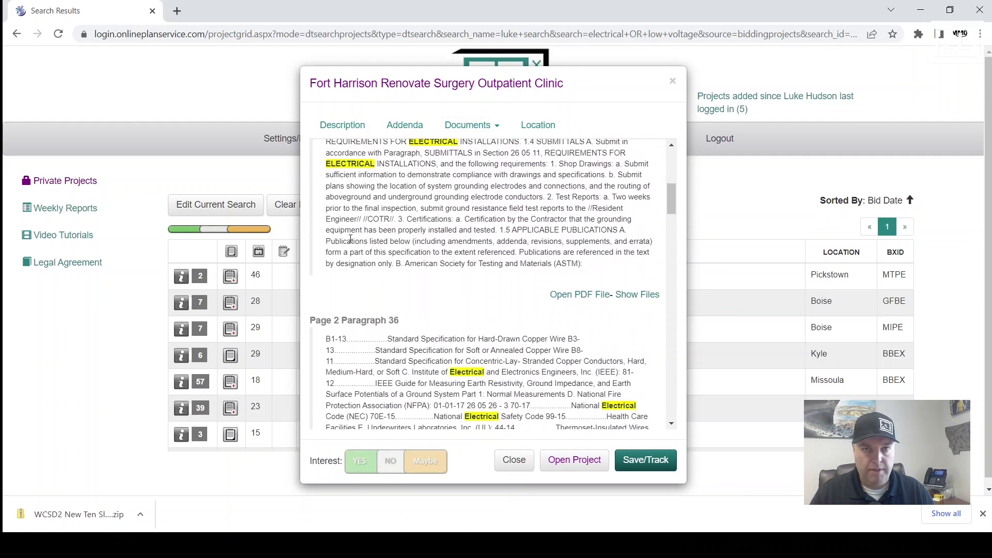
# Step: Review the remaining keyword hits in the Fort Harrison Renovate Surgery Outpatient Clinic specification and close the project preview
pyautogui.scroll(-15, 436, 265)
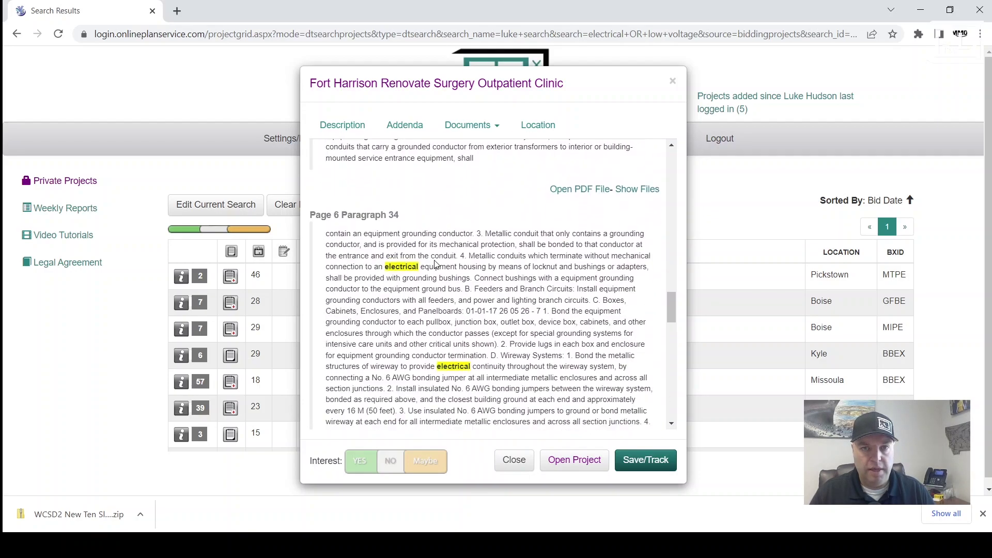
pyautogui.scroll(-2, 435, 269)
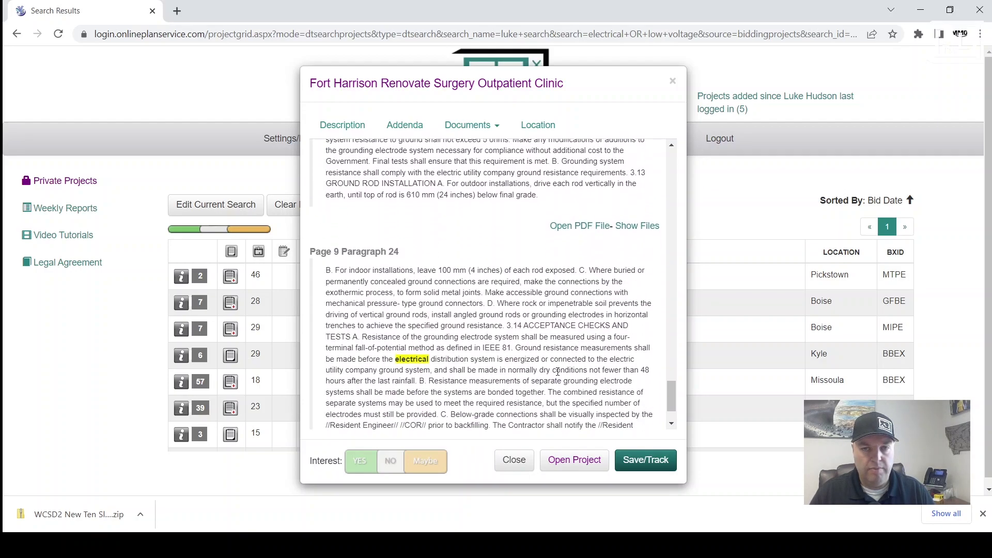
pyautogui.click(514, 460)
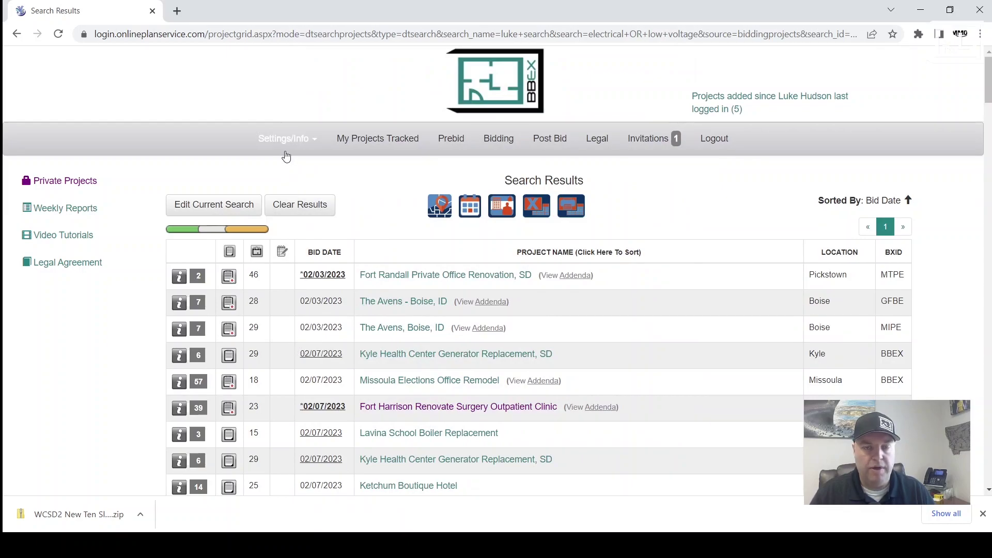
# Step: Open the electrical and low voltage saved search for editing and review its keywords, CSI code, counties and project types
pyautogui.click(287, 155)
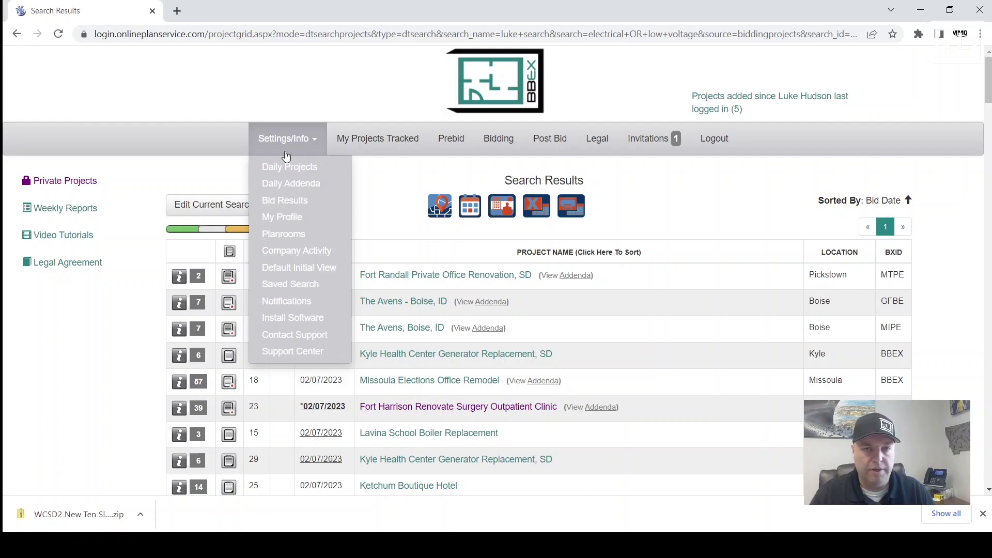
pyautogui.click(316, 293)
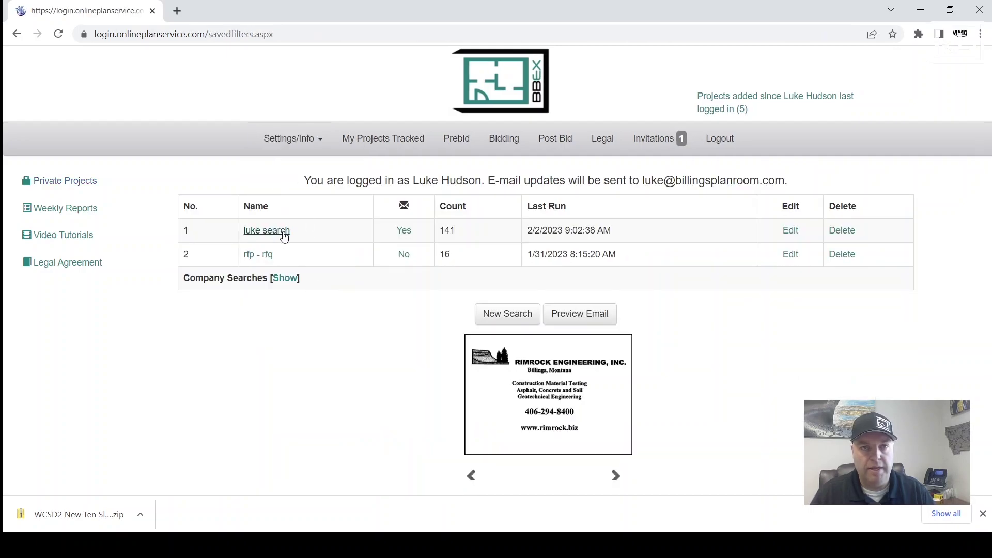
pyautogui.click(787, 234)
pyautogui.scroll(-7, 335, 397)
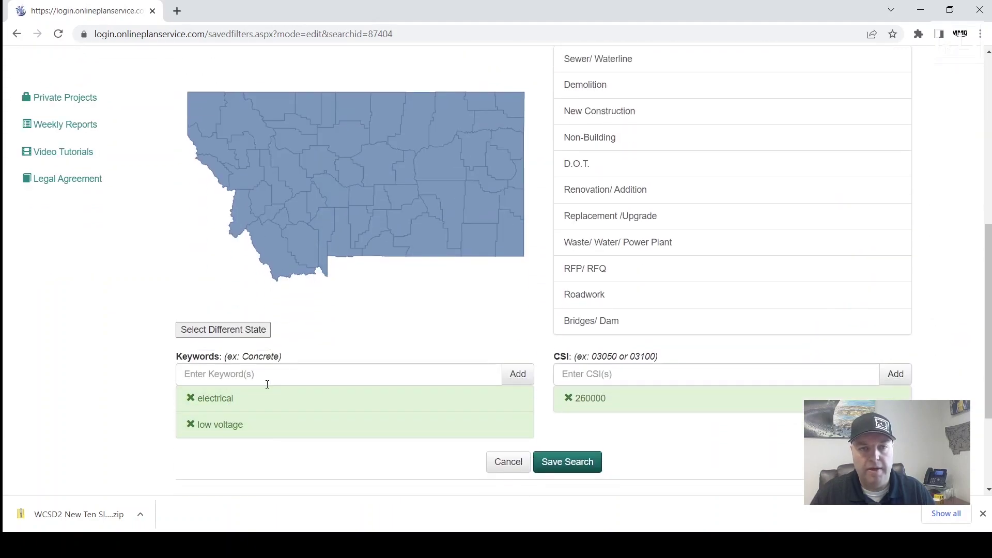
pyautogui.scroll(5, 273, 383)
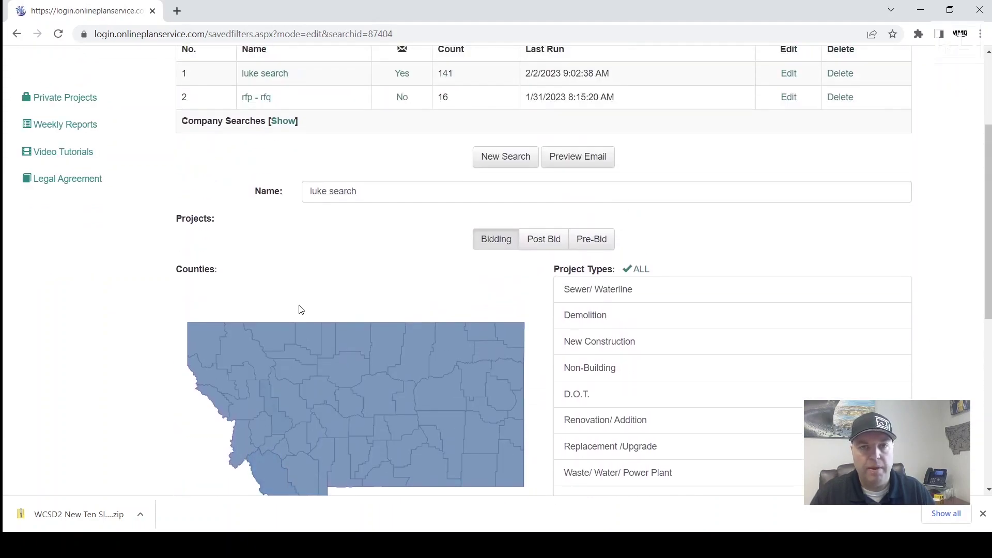
pyautogui.scroll(3, 335, 225)
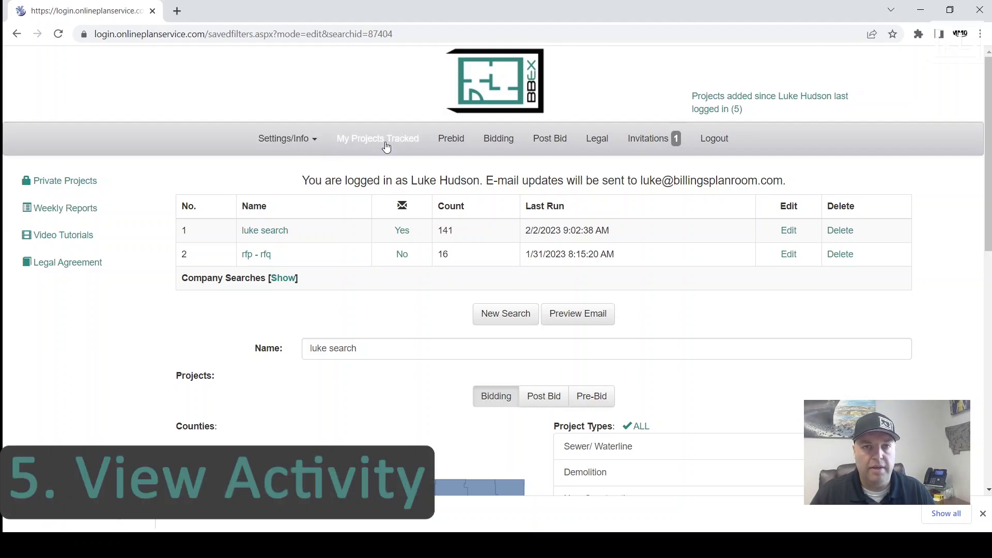
# Step: Open the WCSD2 New Ten Sleep K-12 School project from the tracked projects
pyautogui.click(362, 147)
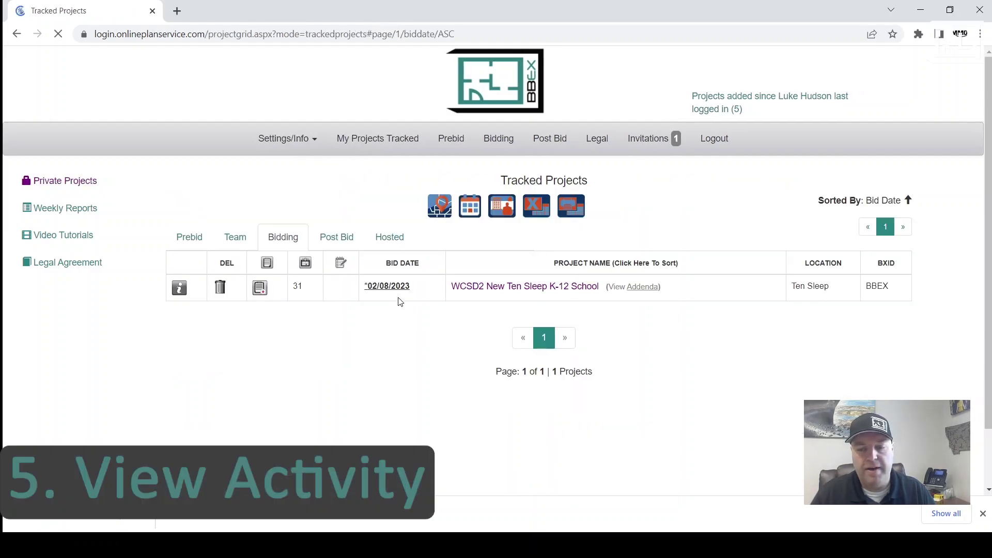
pyautogui.click(485, 294)
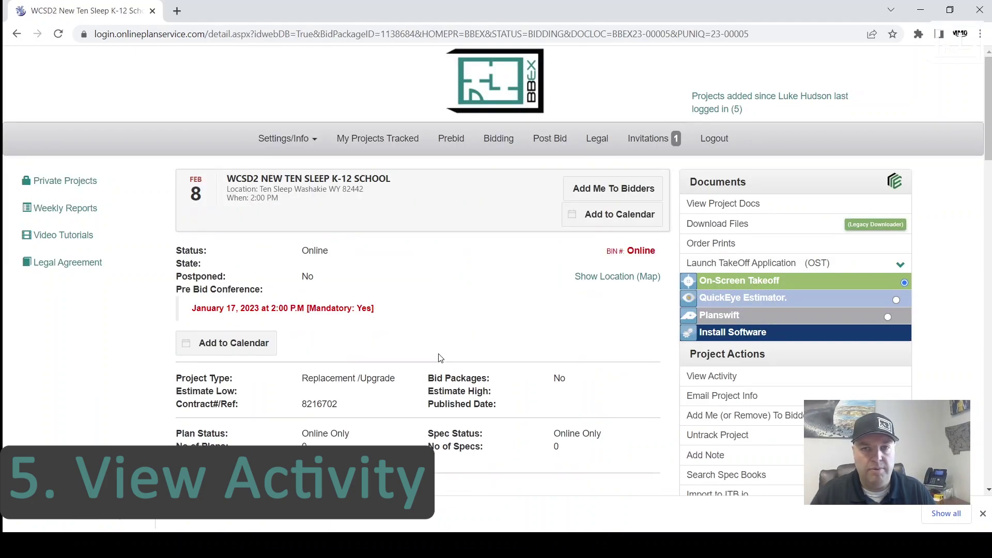
pyautogui.scroll(-1, 440, 358)
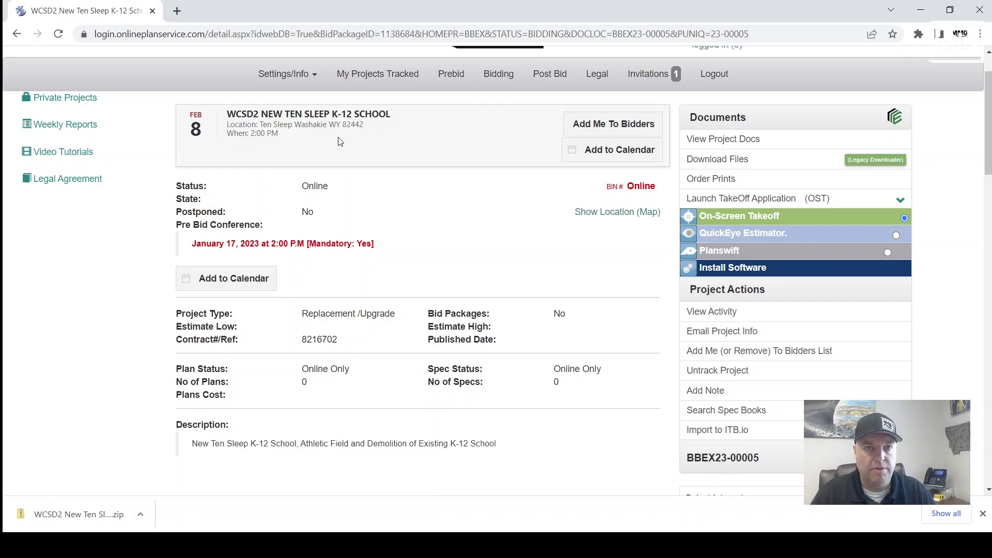
# Step: View the project's activity listed by user and sort it by company name
pyautogui.click(711, 312)
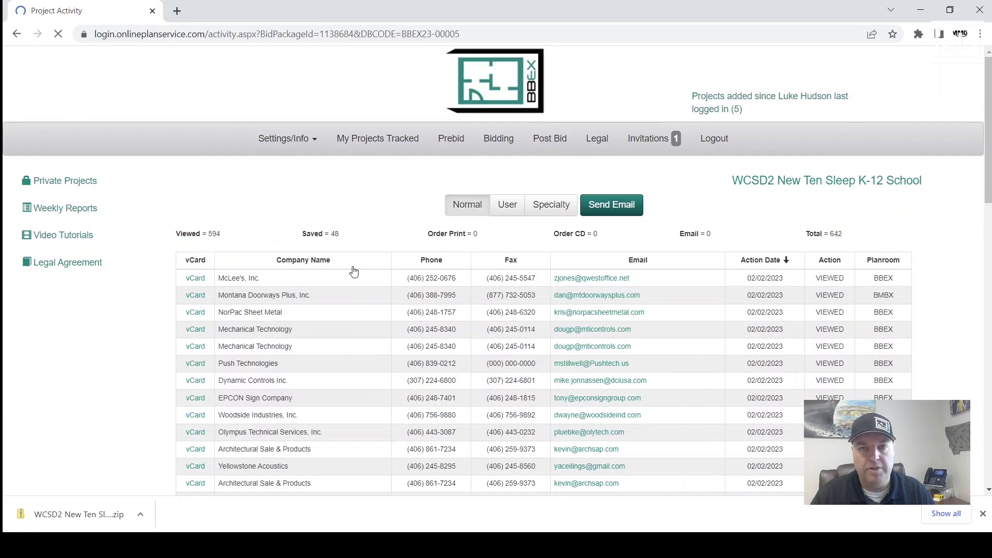
pyautogui.click(507, 206)
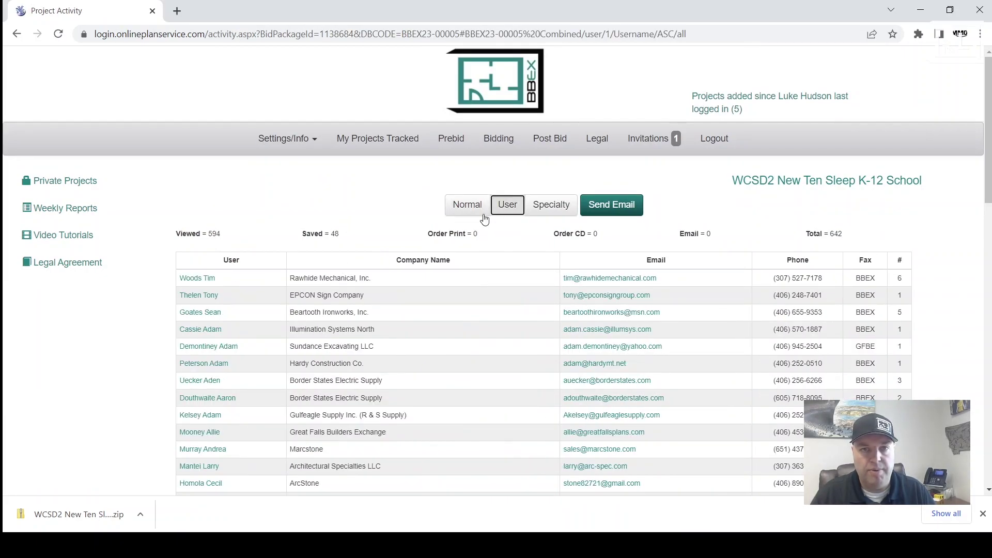
pyautogui.click(405, 262)
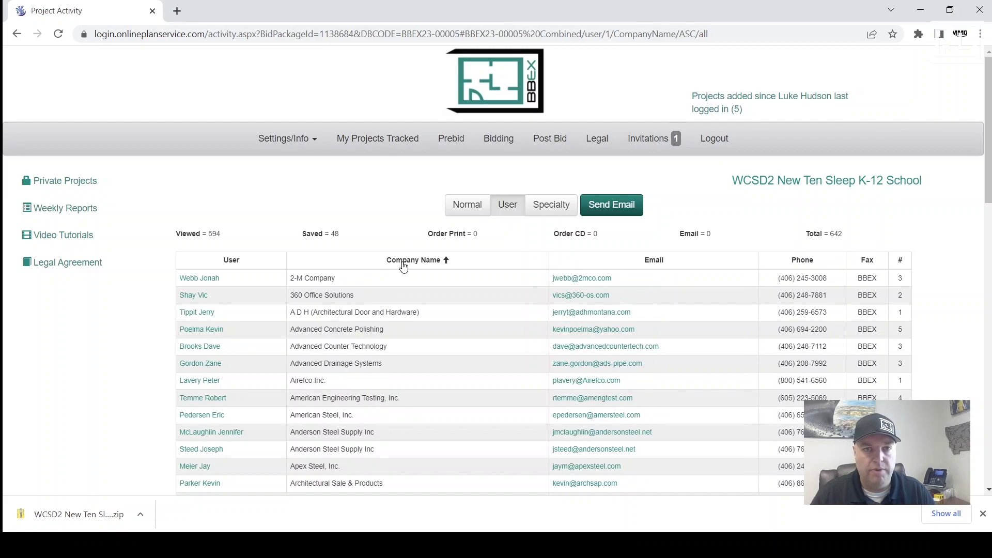
# Step: Examine which companies and users have accessed the project and how many times each
pyautogui.scroll(-1, 354, 310)
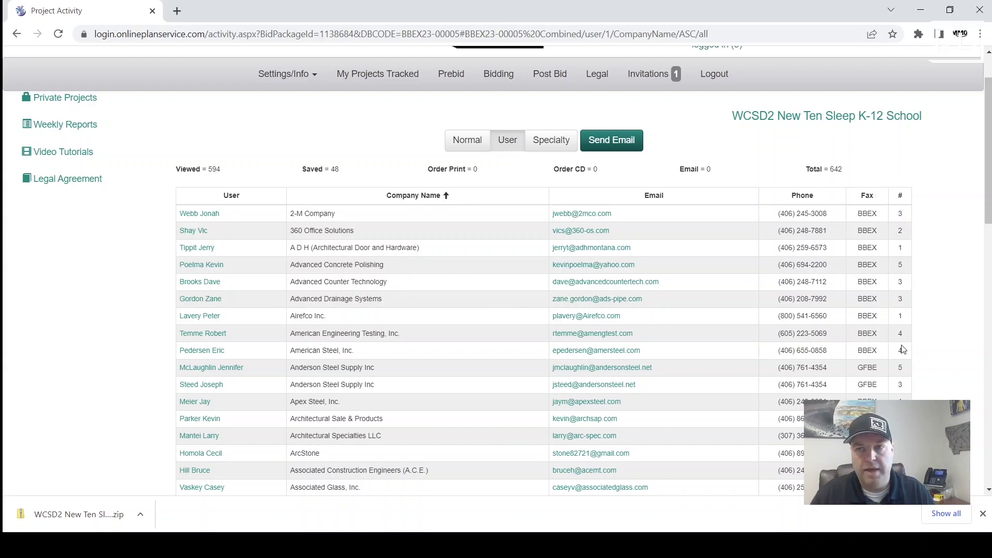
pyautogui.scroll(-3, 895, 393)
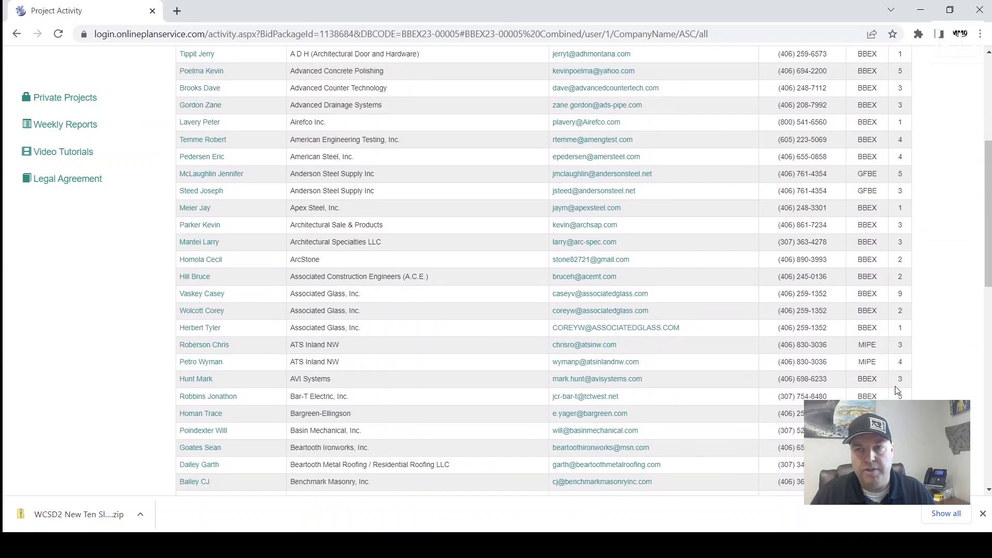
pyautogui.scroll(3, 897, 391)
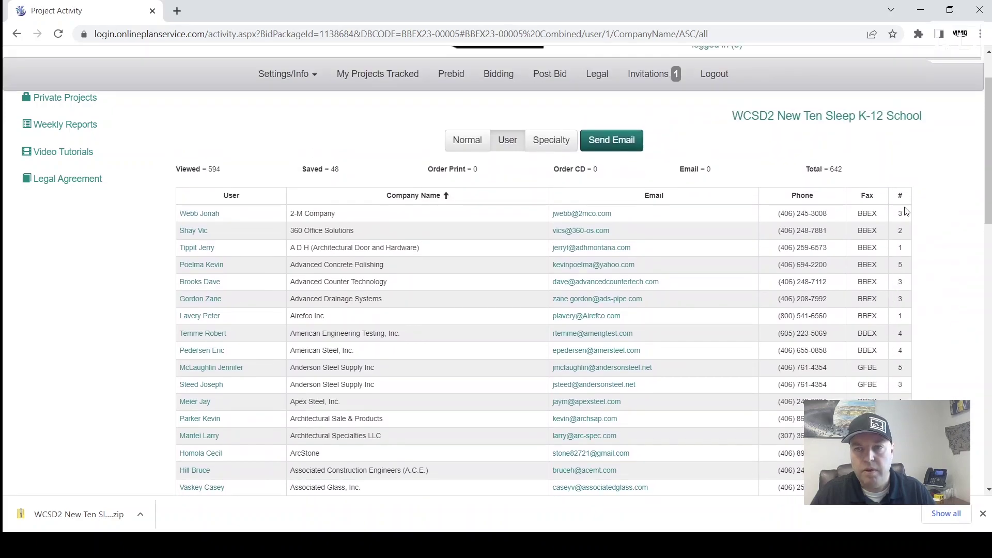
pyautogui.scroll(-1, 543, 310)
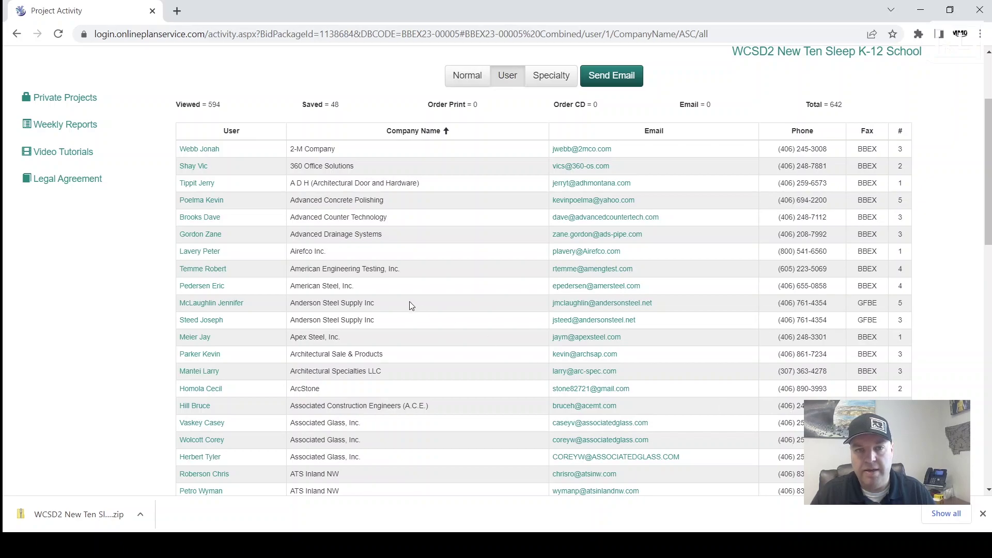
pyautogui.scroll(-3, 398, 299)
pyautogui.scroll(-7, 398, 299)
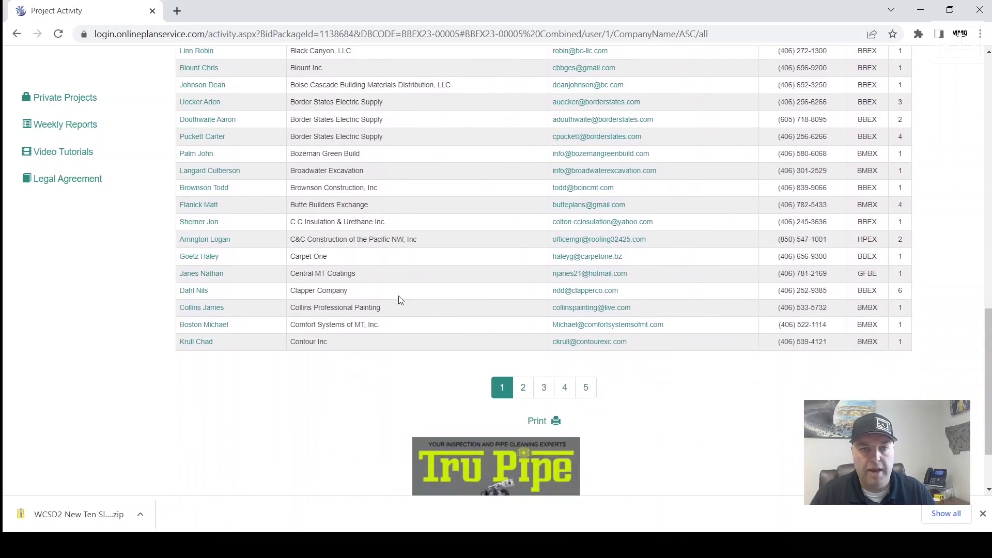
pyautogui.scroll(10, 398, 298)
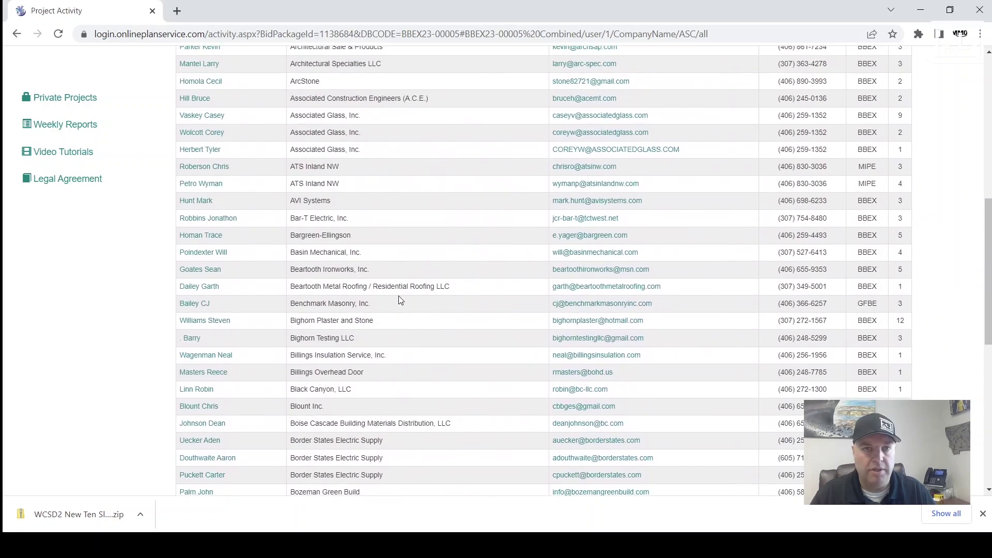
pyautogui.scroll(3, 399, 300)
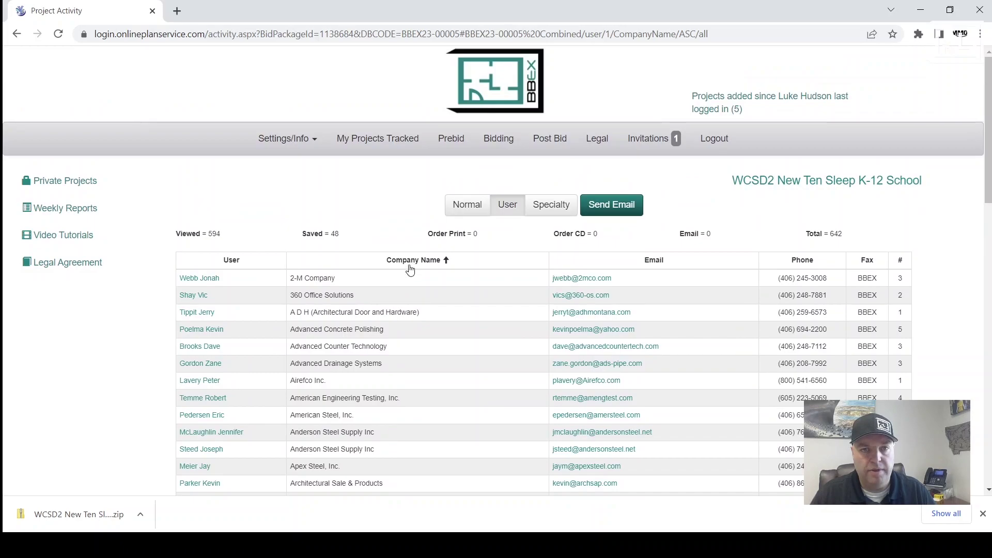
pyautogui.scroll(-15, 411, 274)
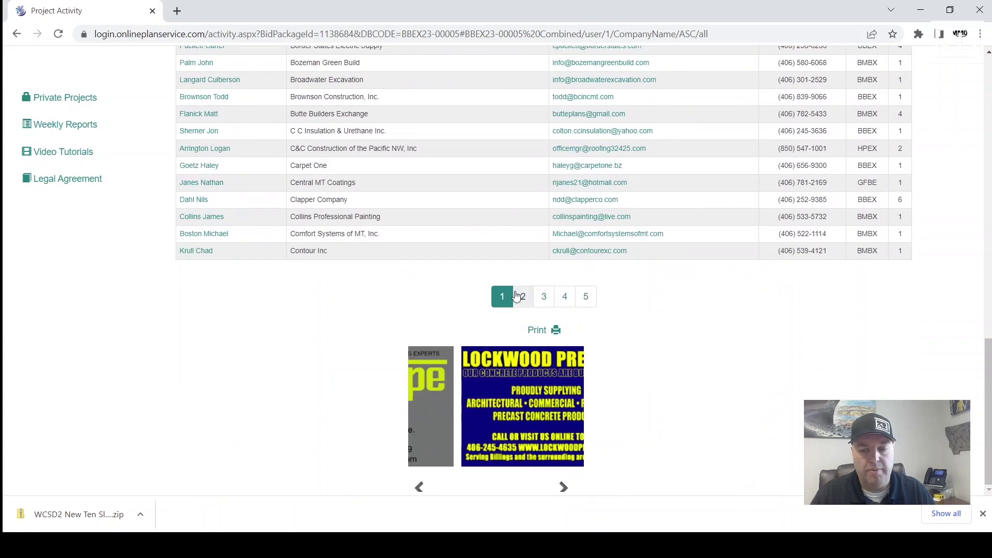
pyautogui.scroll(10, 515, 296)
pyautogui.scroll(6, 516, 295)
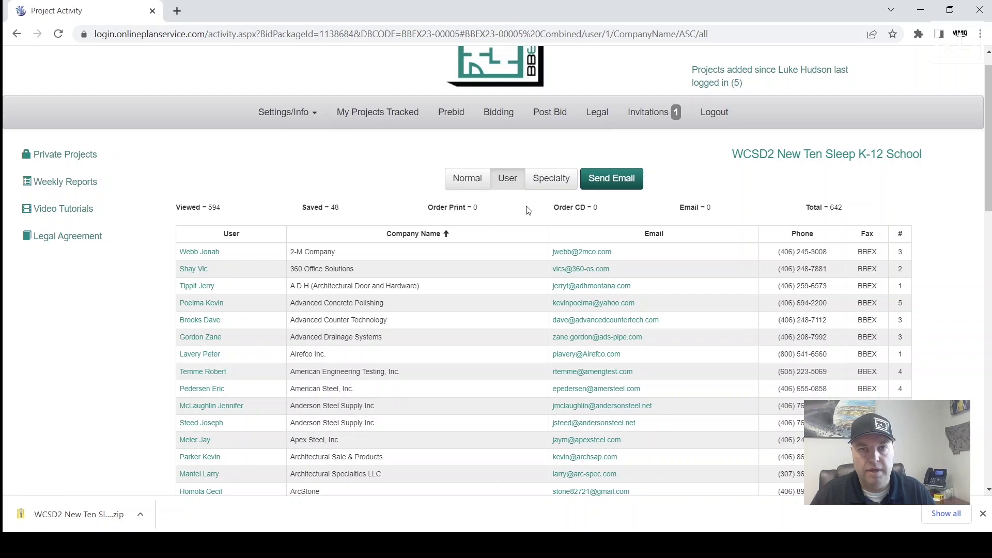
# Step: Return to the WCSD2 New Ten Sleep K-12 School project details and review the bid date information and addenda
pyautogui.click(744, 155)
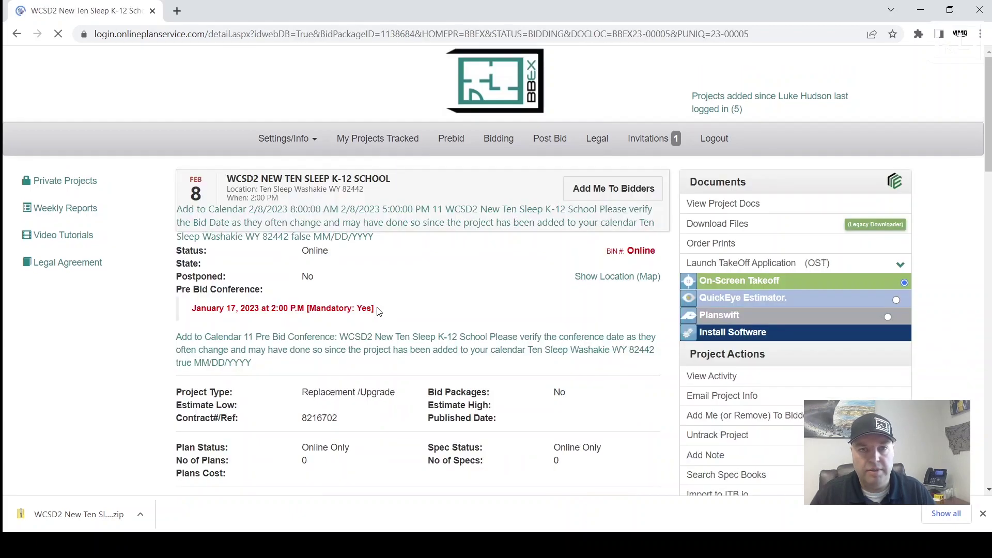
pyautogui.scroll(-8, 377, 311)
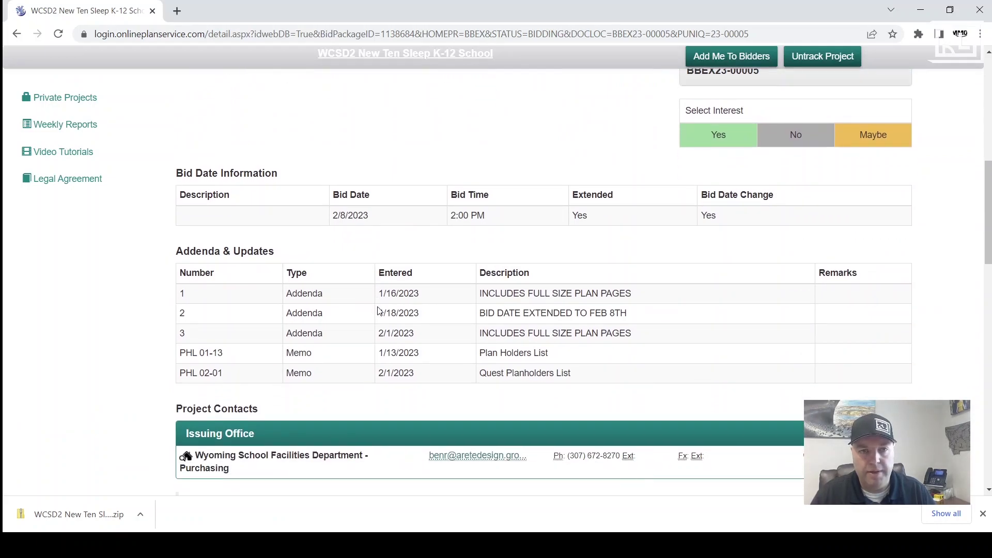
pyautogui.scroll(5, 439, 305)
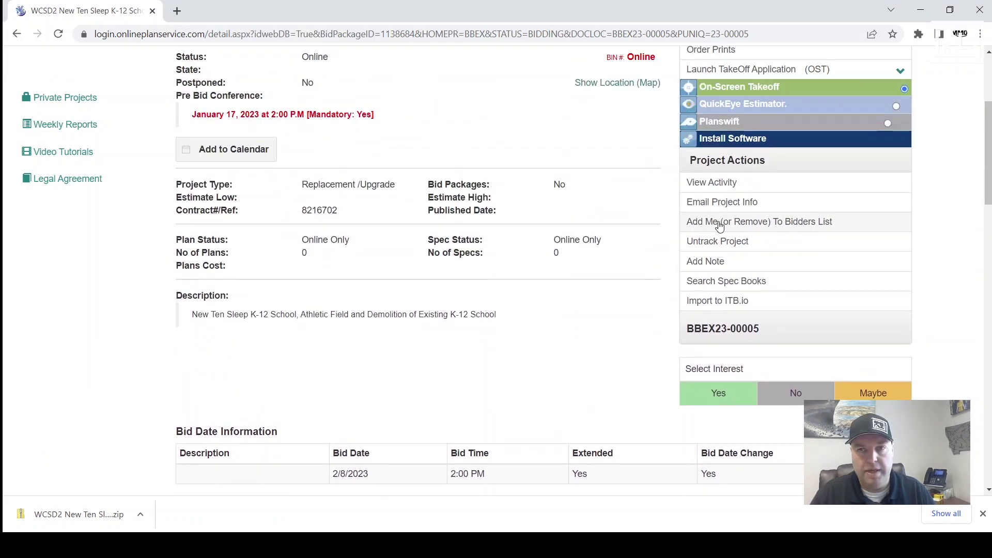
# Step: Open the form for joining the project's bidders list, review its contact choices, bidder roles and note field, and cancel it
pyautogui.click(720, 226)
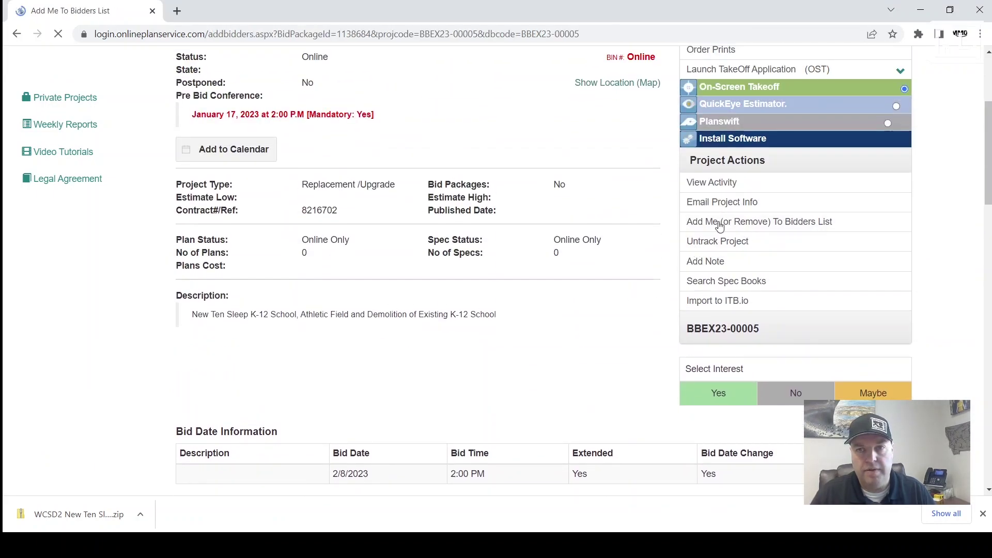
pyautogui.click(645, 235)
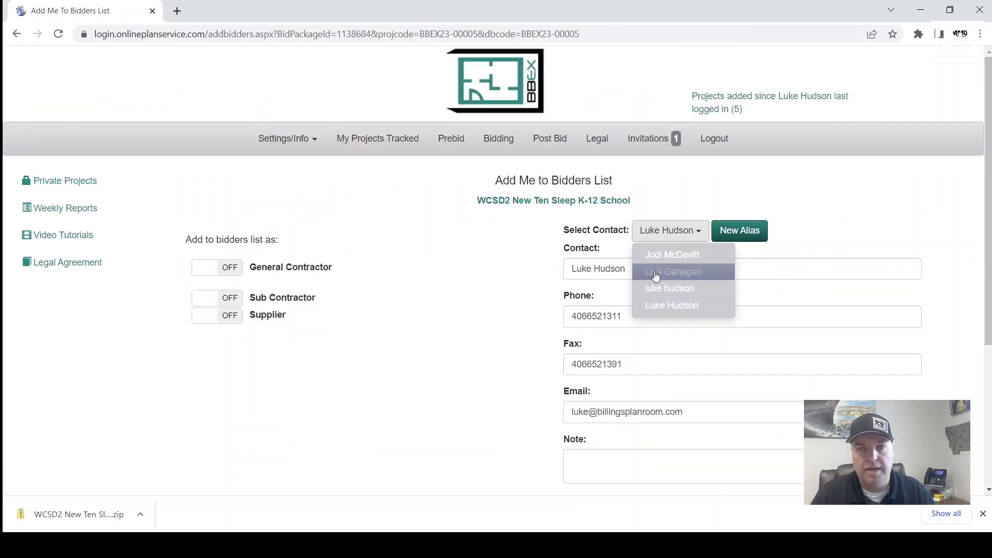
pyautogui.click(665, 231)
pyautogui.scroll(-4, 608, 355)
pyautogui.click(602, 263)
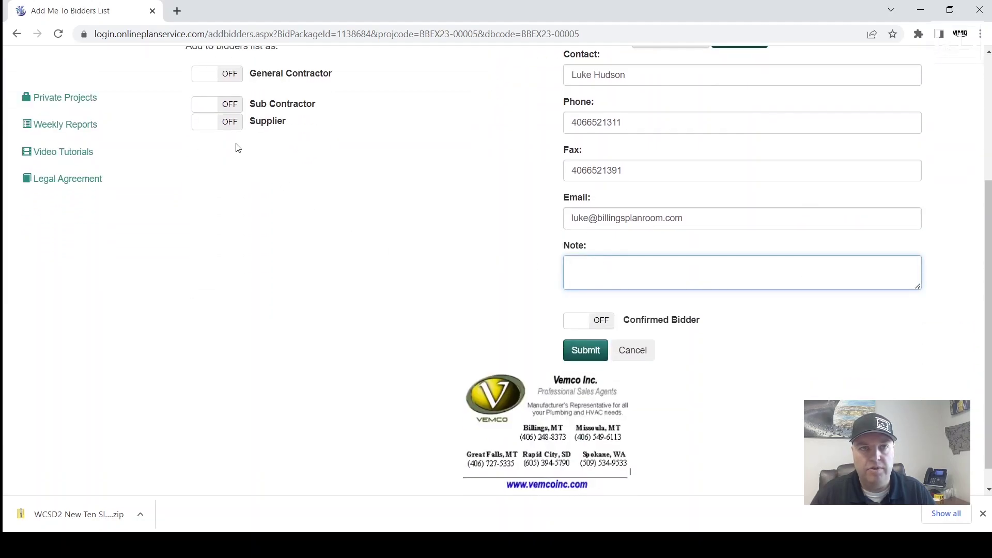
pyautogui.scroll(2, 243, 143)
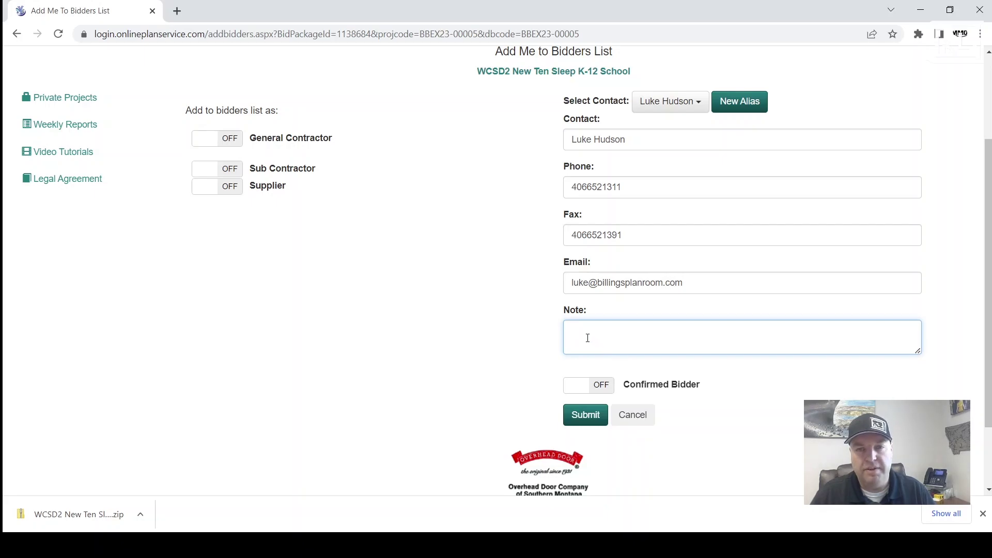
pyautogui.click(634, 414)
# Step: Examine the project's combined bidders list, covering general contractors, subcontractors and suppliers with their notes and confirmed-bidder marks
pyautogui.scroll(-7, 436, 293)
pyautogui.scroll(-7, 437, 296)
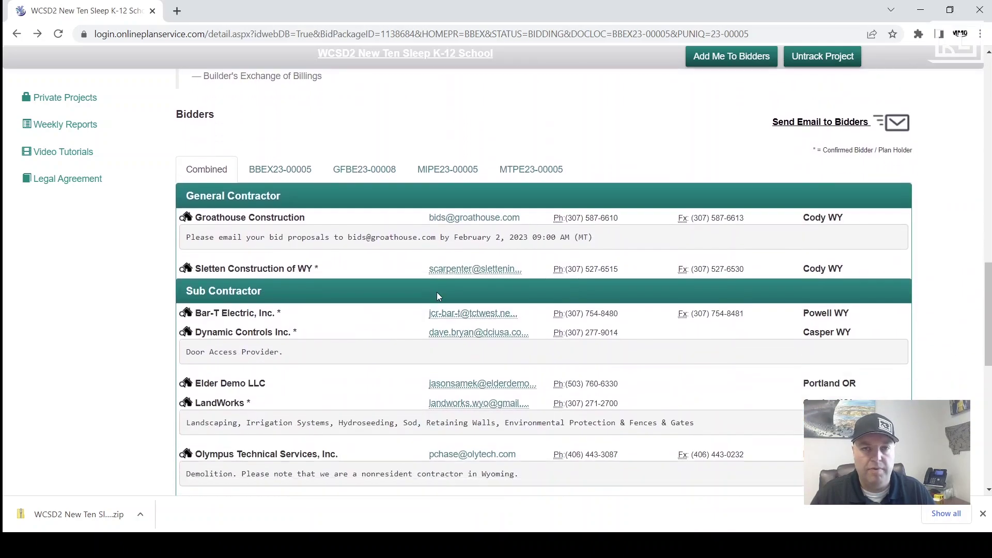
pyautogui.scroll(-4, 371, 164)
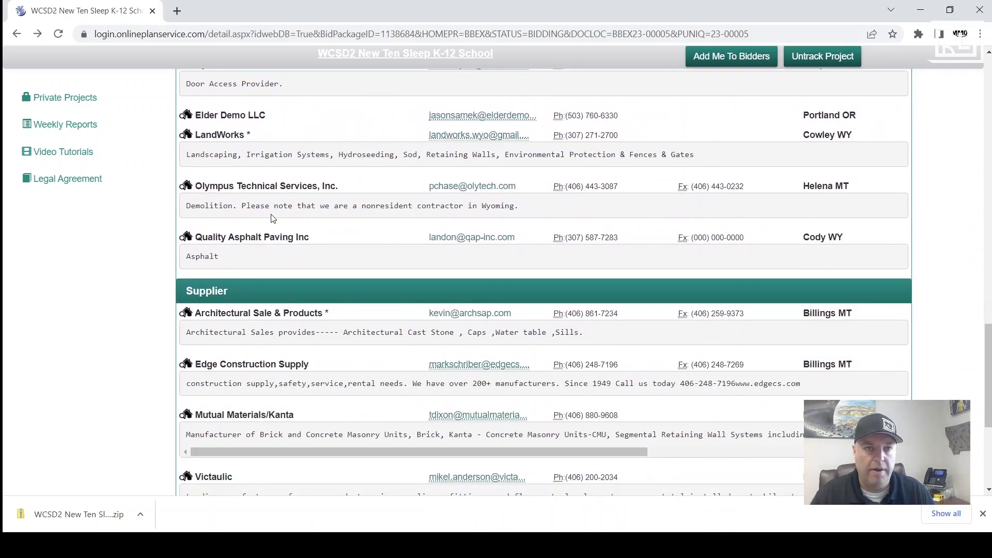
pyautogui.scroll(4, 274, 217)
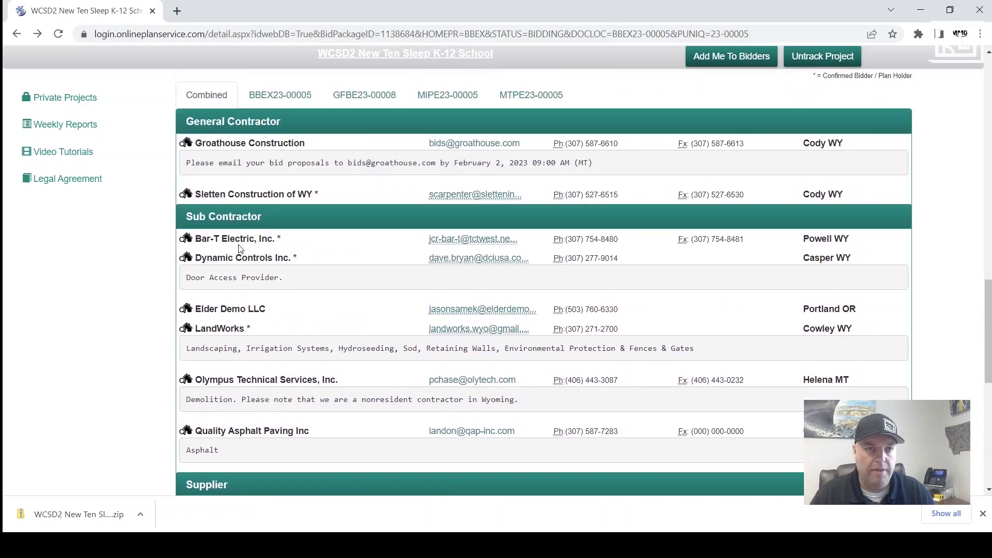
pyautogui.scroll(1, 234, 217)
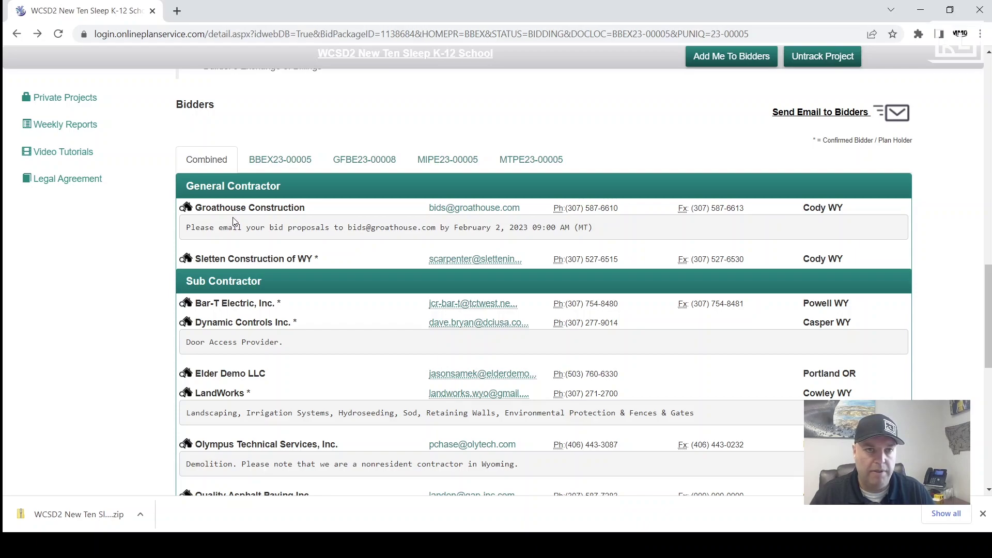
pyautogui.scroll(5, 233, 221)
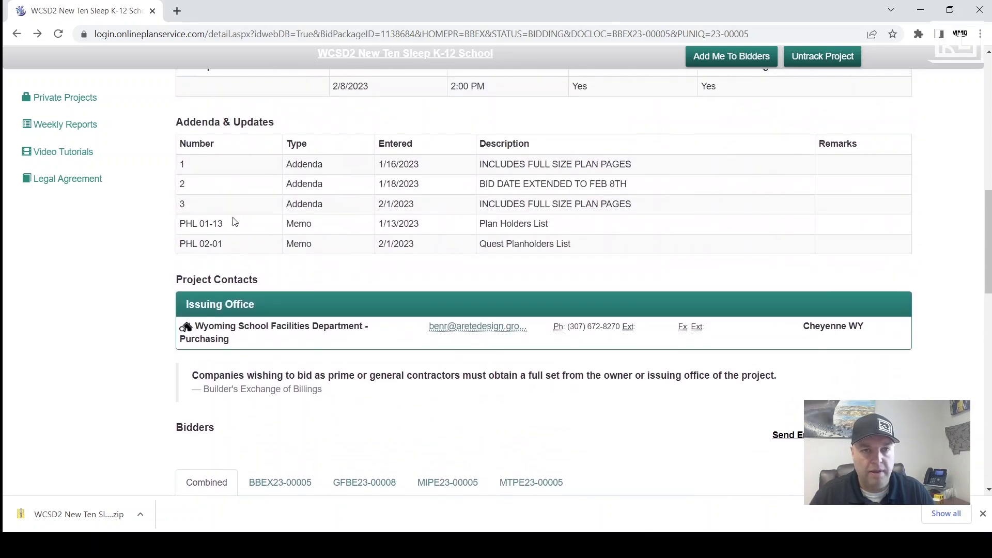